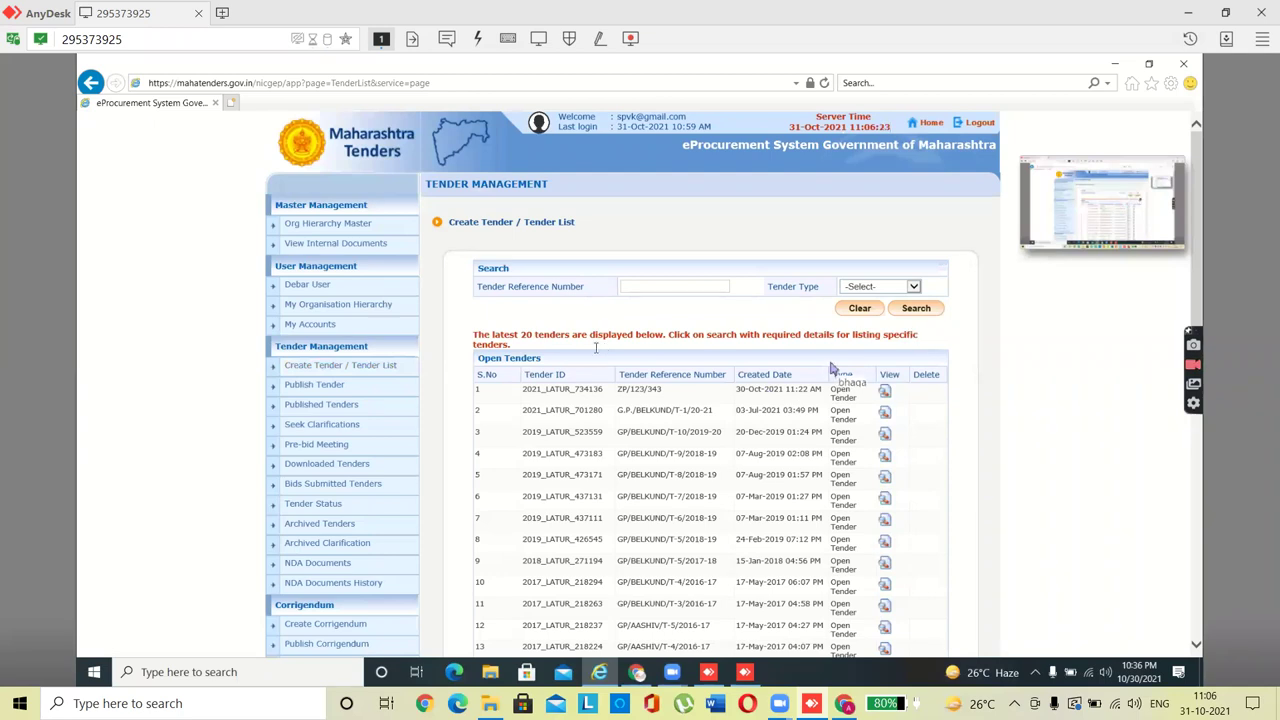
Step: Start a new tender with reference number 'eiuwyew' as a Limited tender
left_click_drag(1198, 280, 1193, 578)
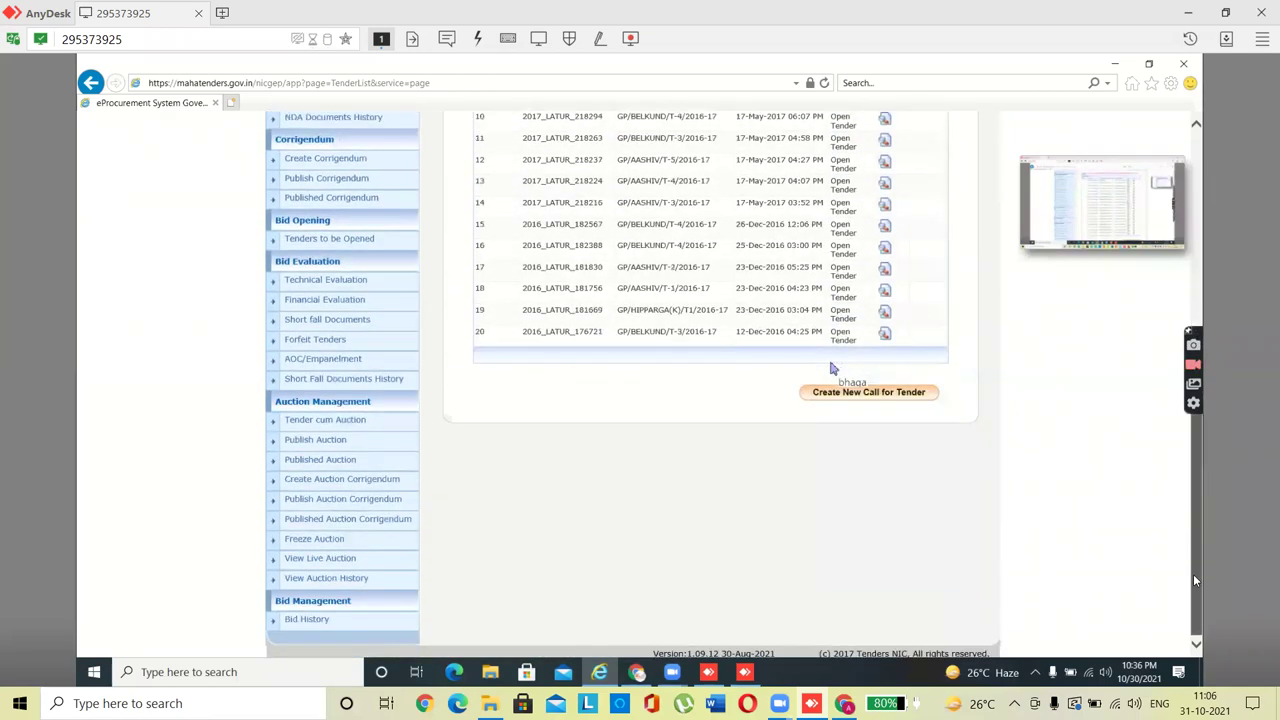
left_click(889, 392)
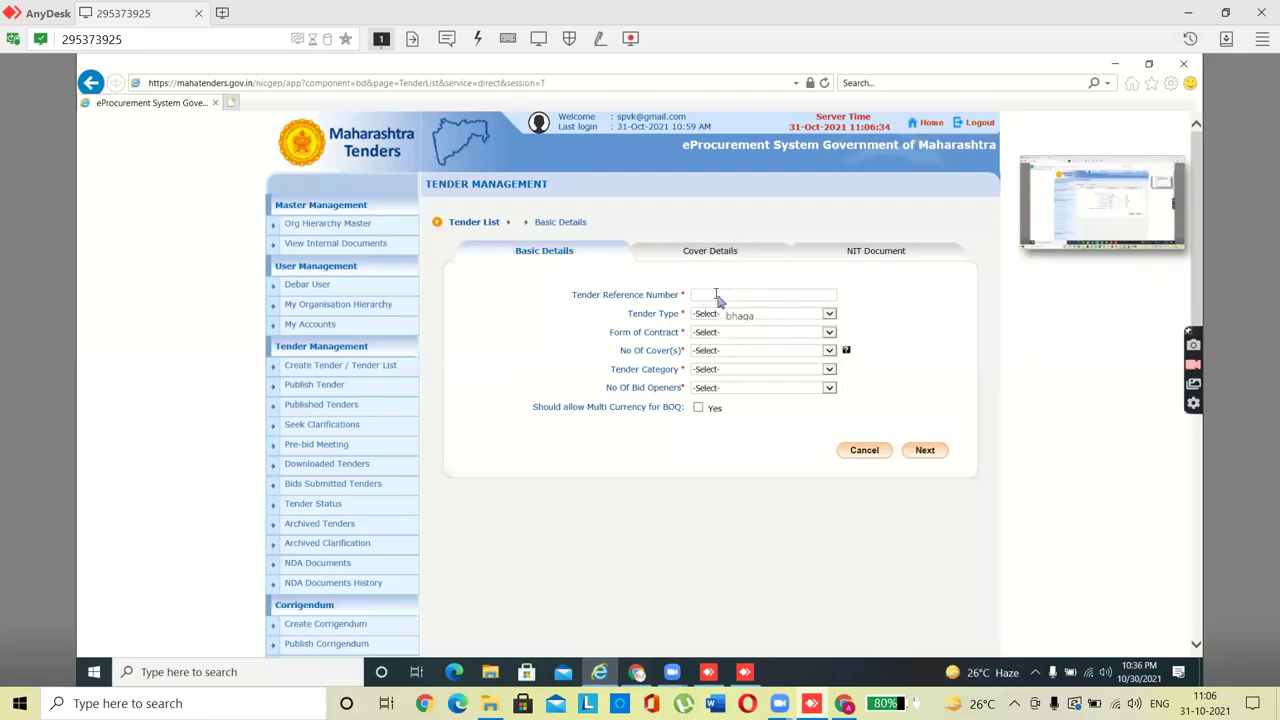
type("eiuwyew")
left_click(765, 315)
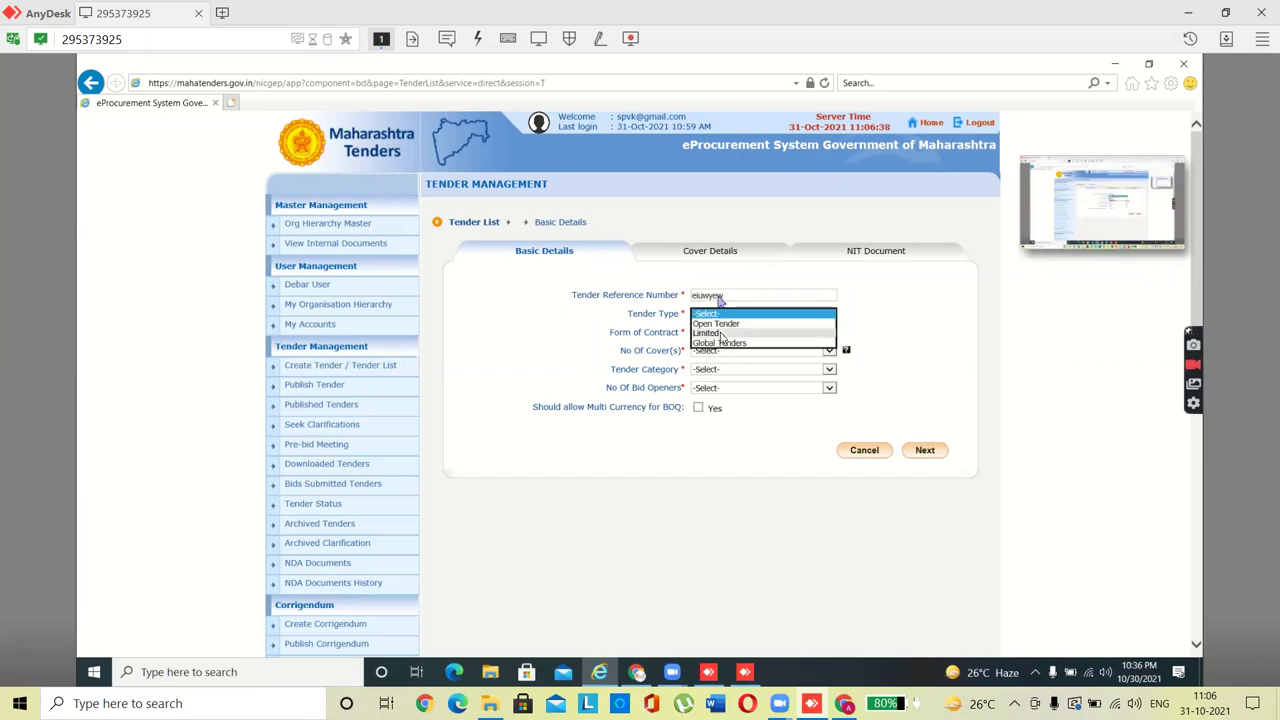
left_click(718, 334)
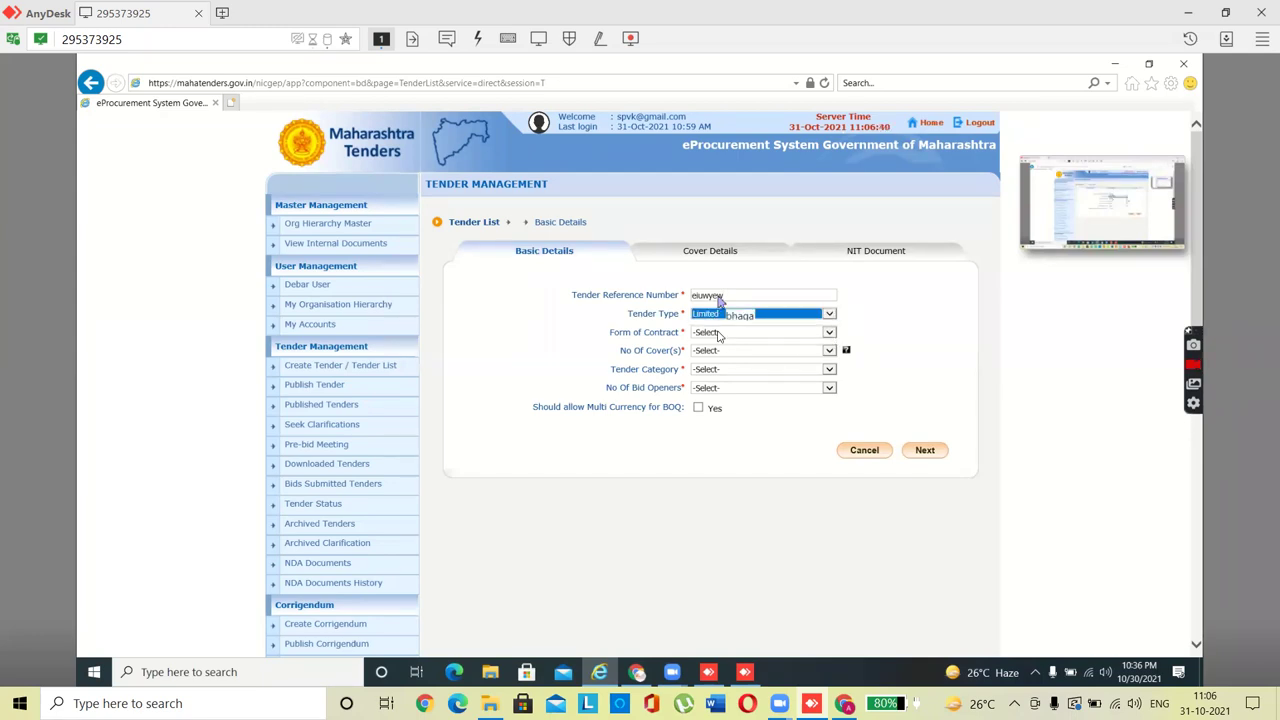
Step: Set Percentage contract, 2 covers, Works category and 2 Of 3 bid openers, then continue
left_click(715, 334)
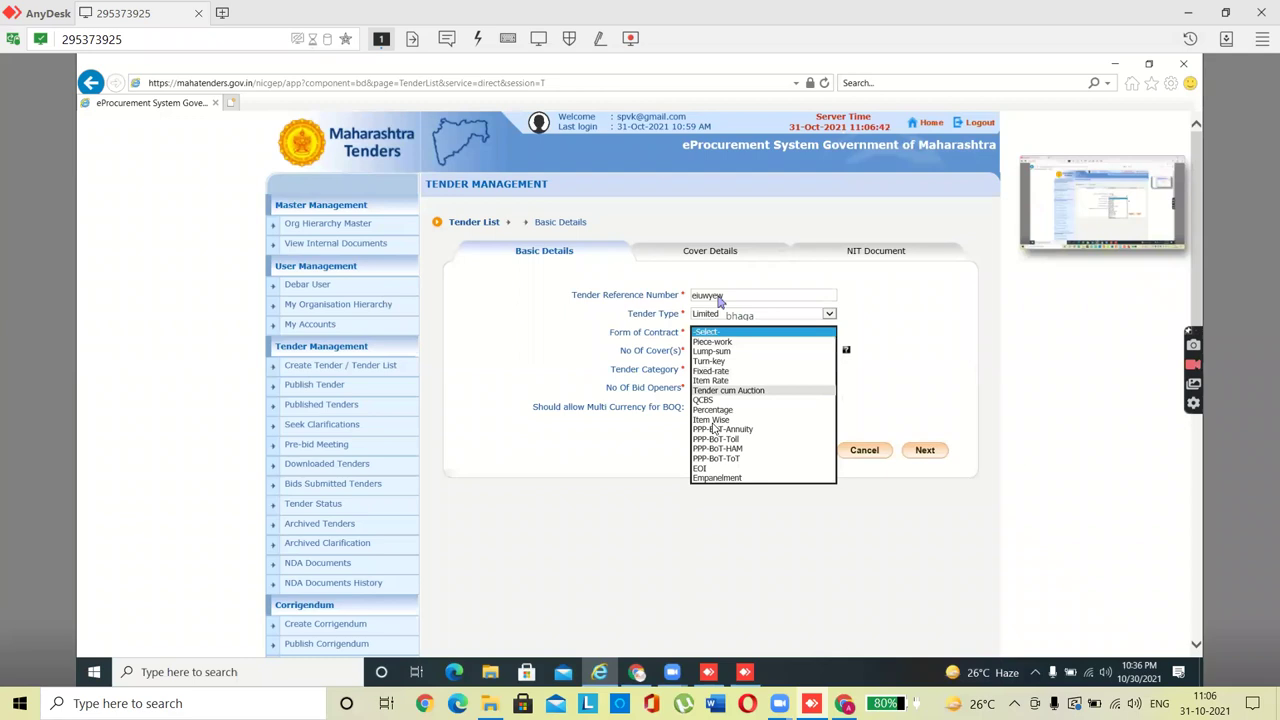
left_click(714, 409)
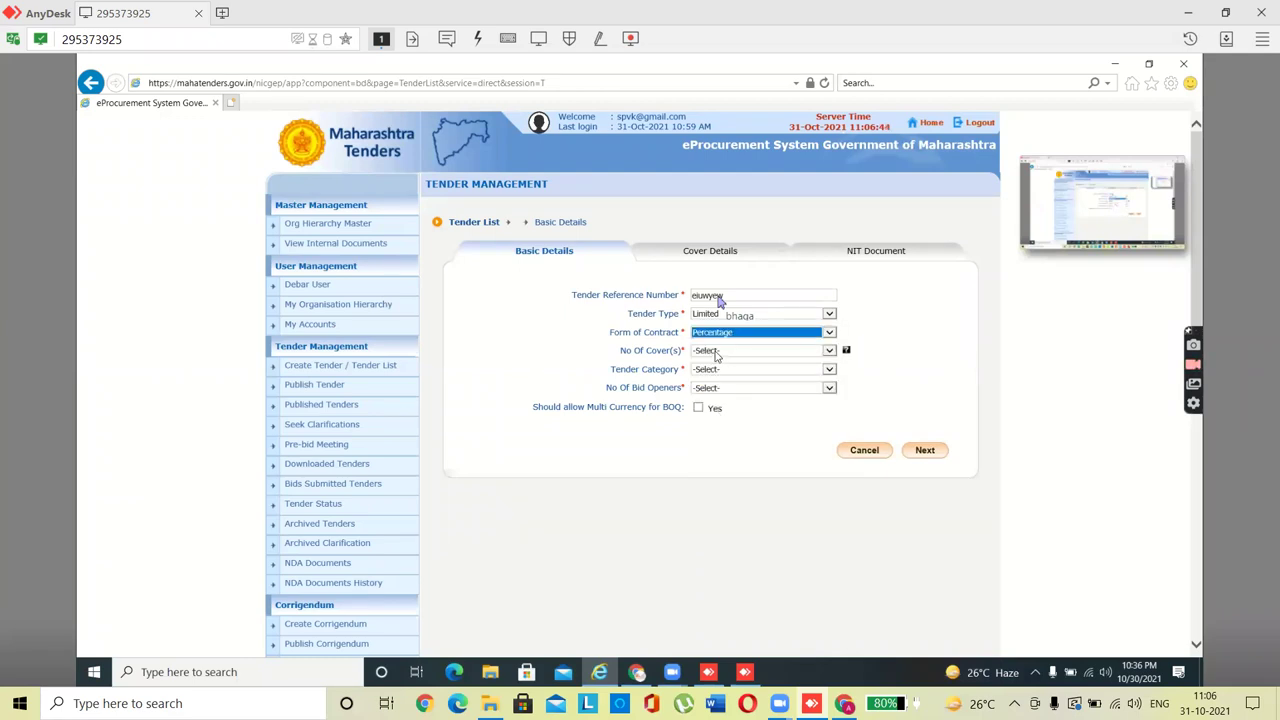
left_click(715, 356)
left_click(711, 372)
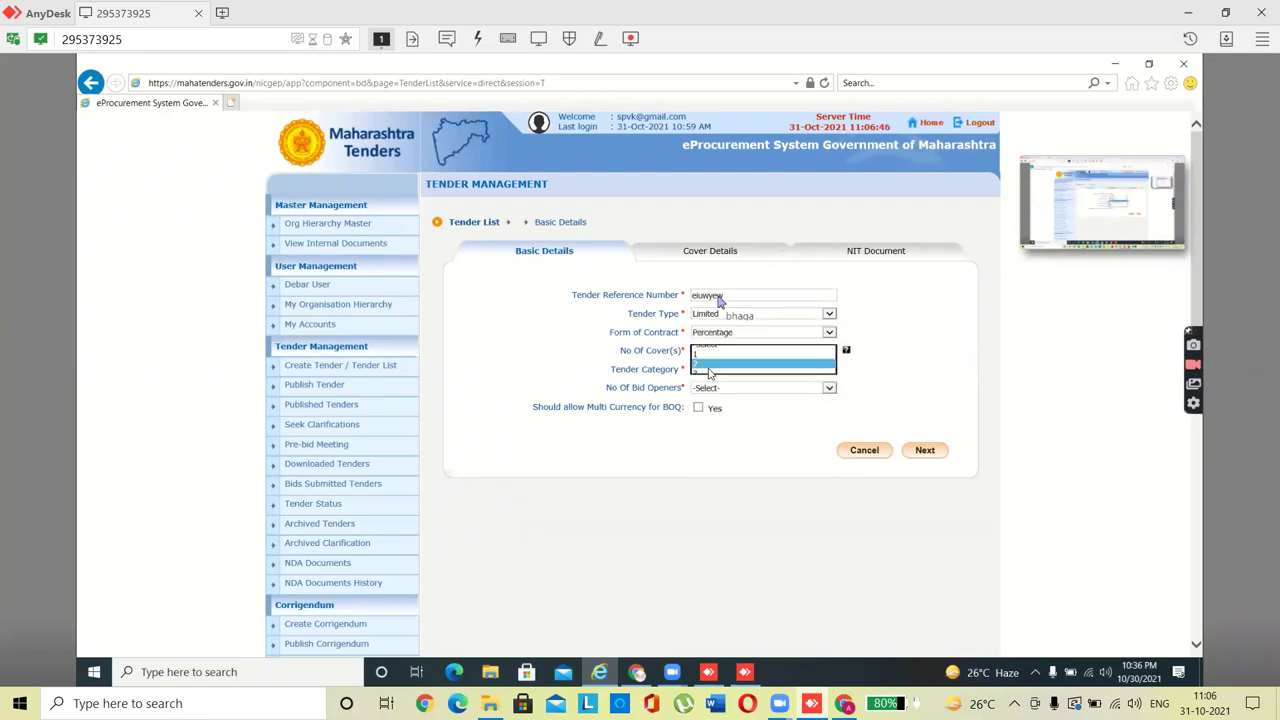
left_click(711, 372)
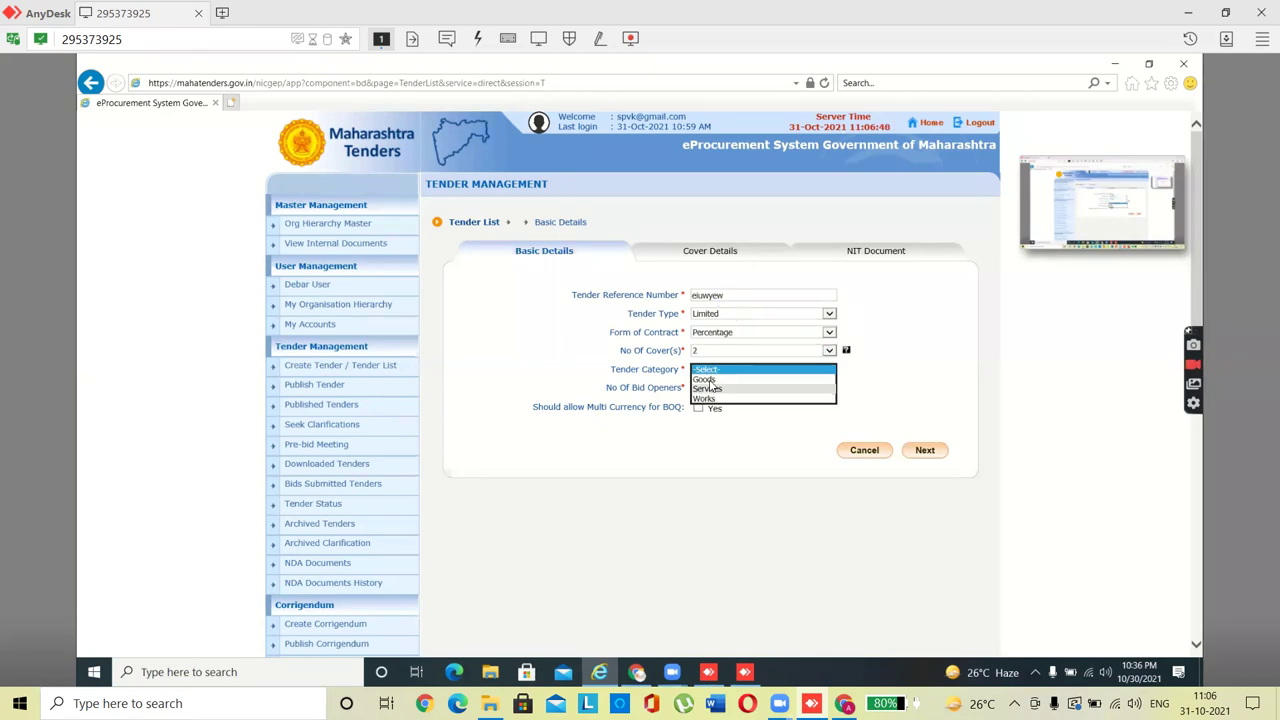
left_click(705, 399)
left_click(706, 393)
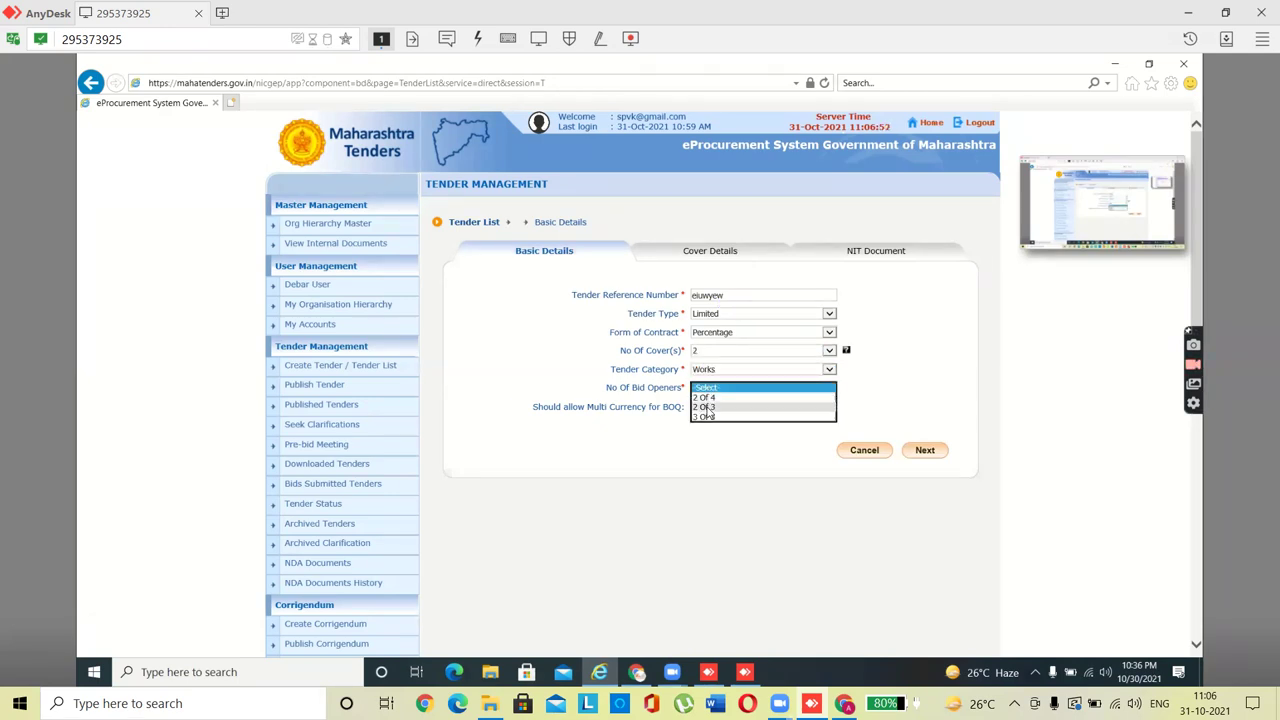
left_click(706, 406)
left_click(921, 455)
left_click(923, 450)
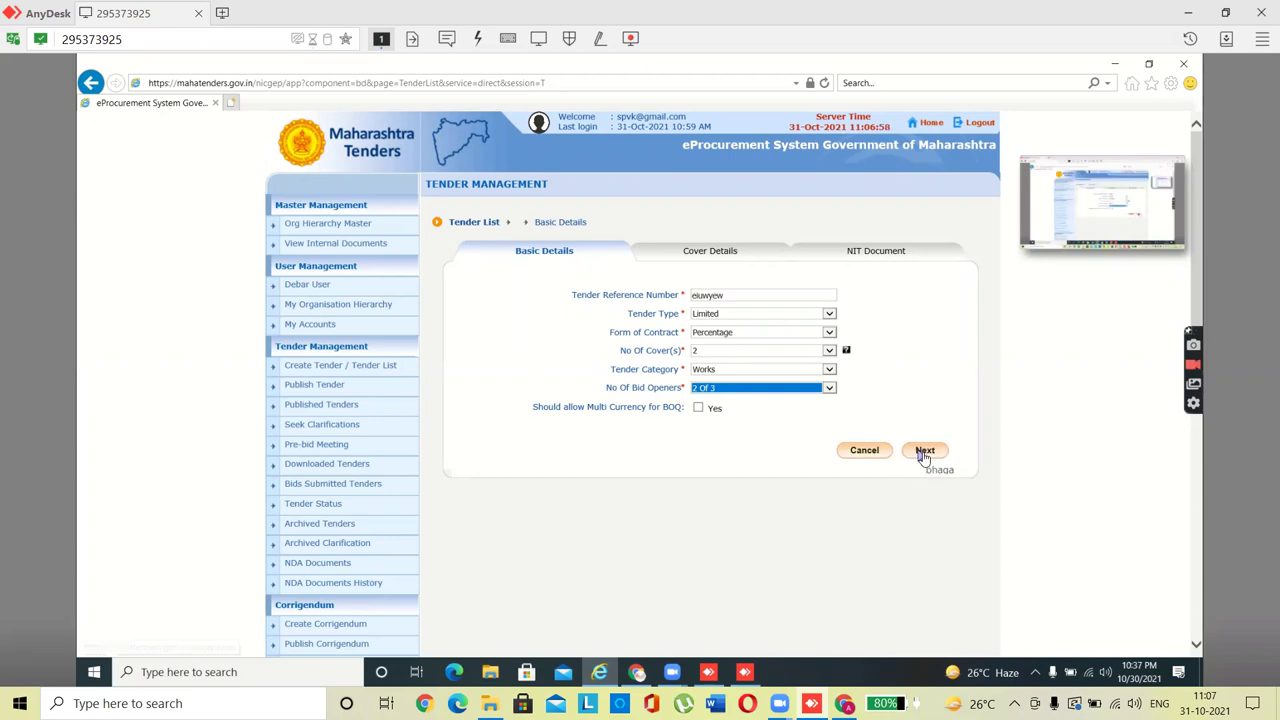
Step: Submit the basic details and choose Civil Works as the Bidder Selection product category
left_click(923, 451)
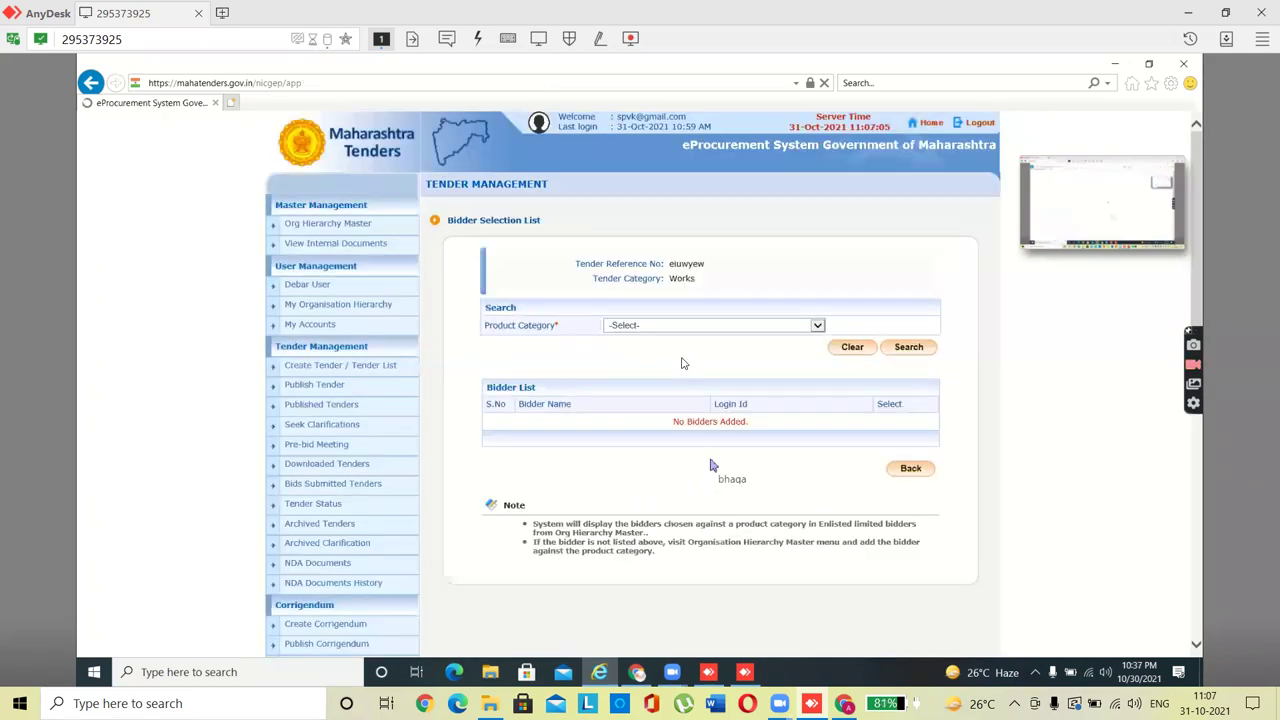
left_click(716, 325)
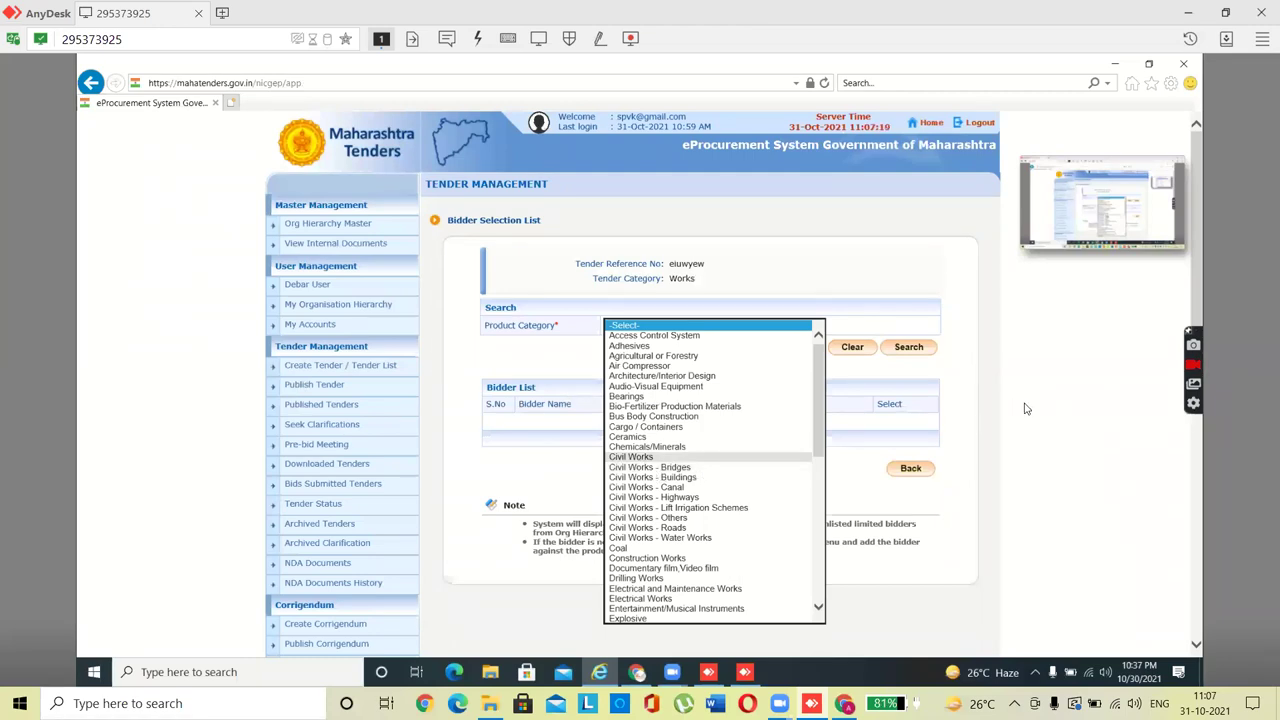
left_click(631, 456)
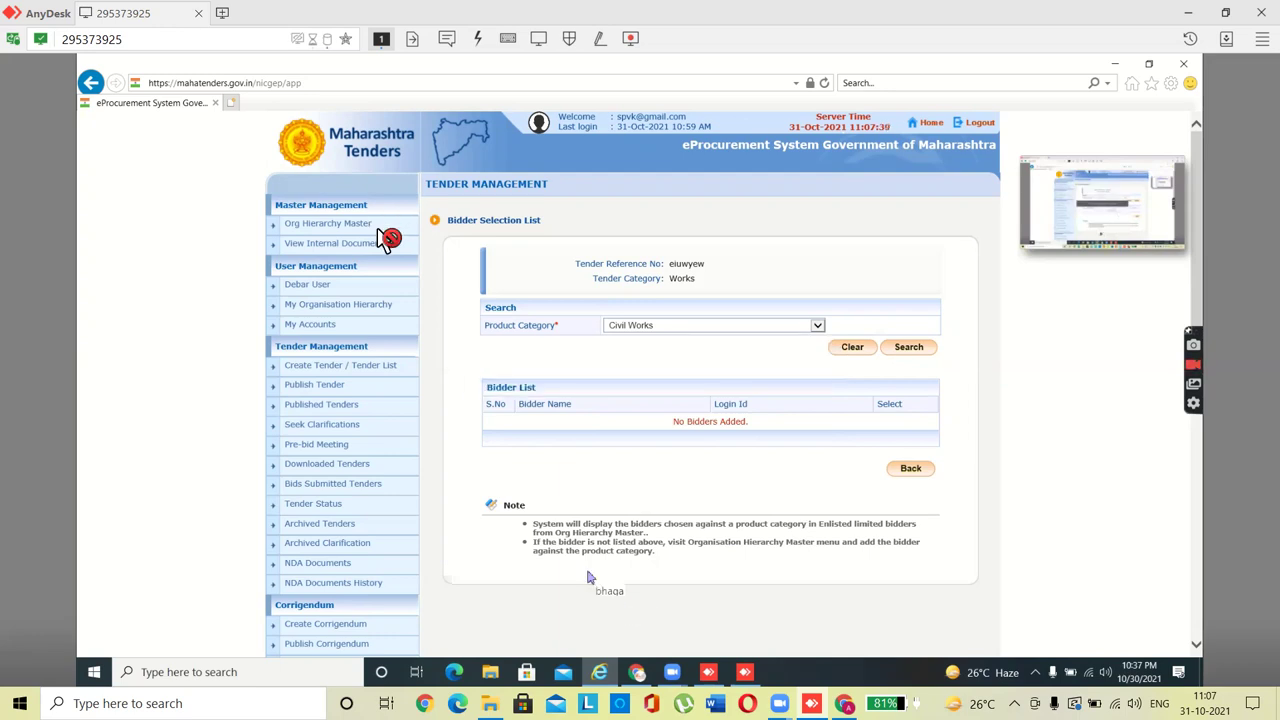
Step: Edit the organisation from Org Hierarchy Master to view its creation process list
left_click(316, 225)
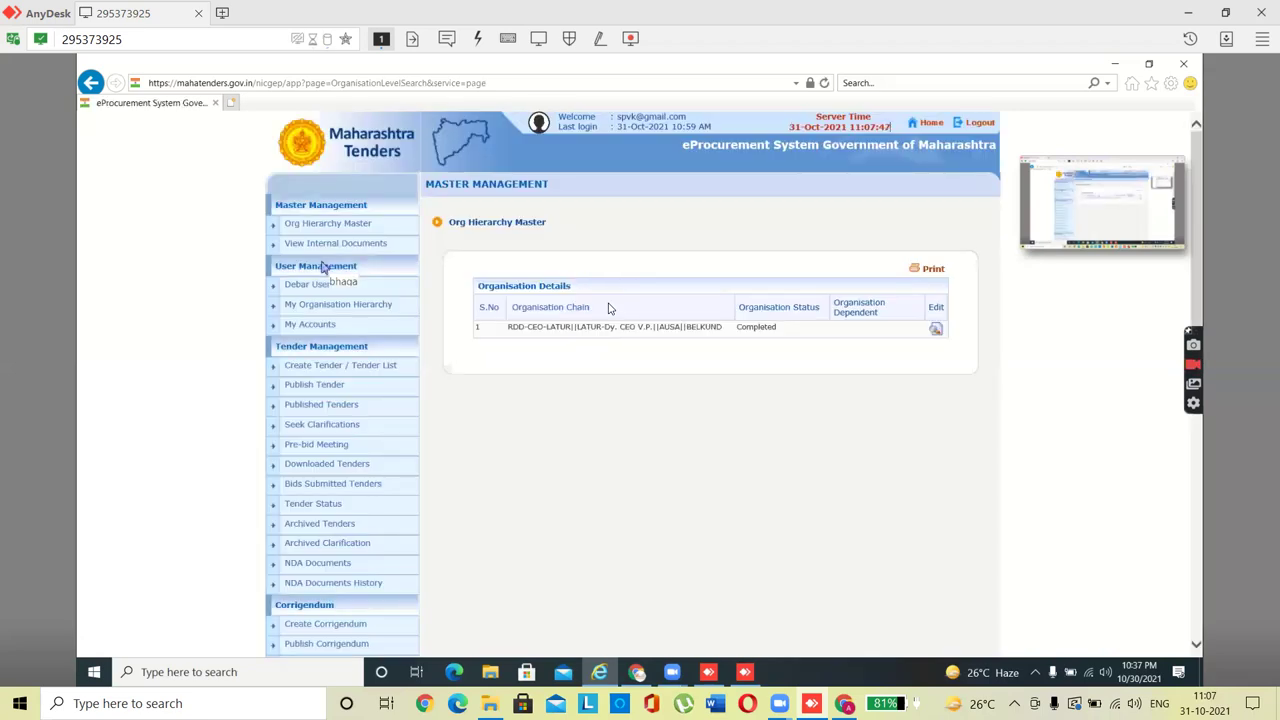
left_click(937, 331)
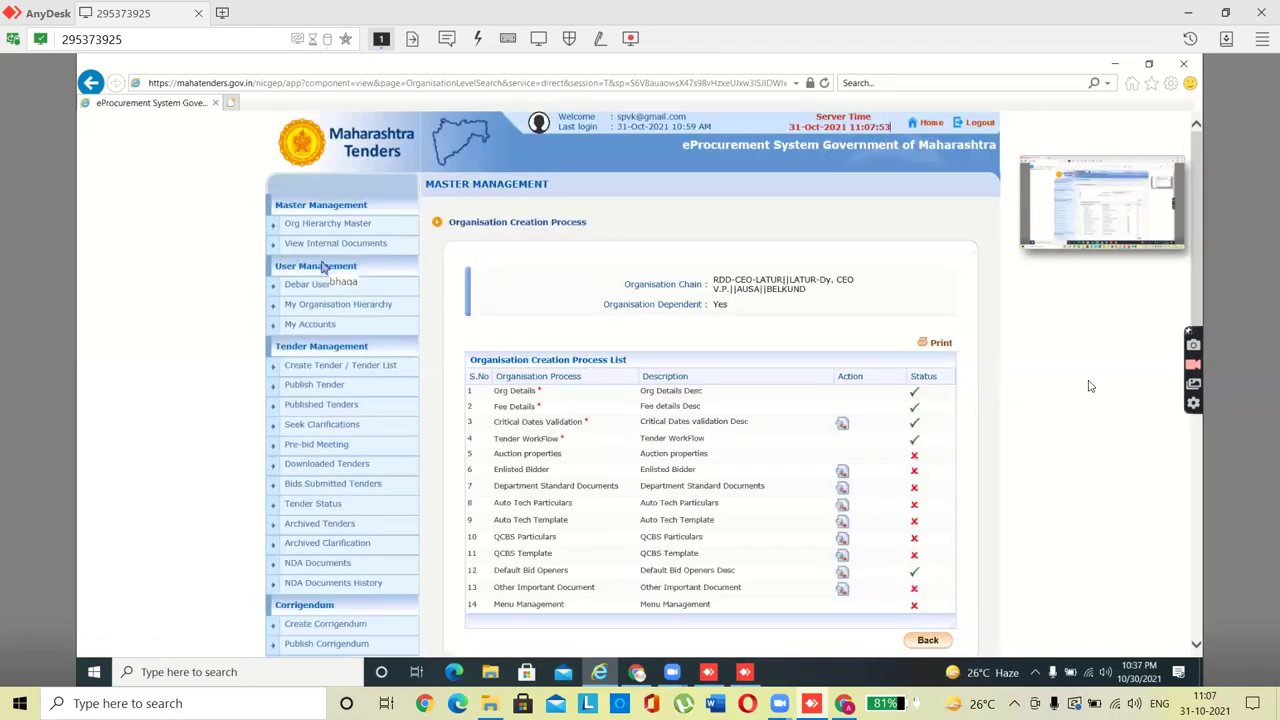
scroll(1198, 324, "down", 1)
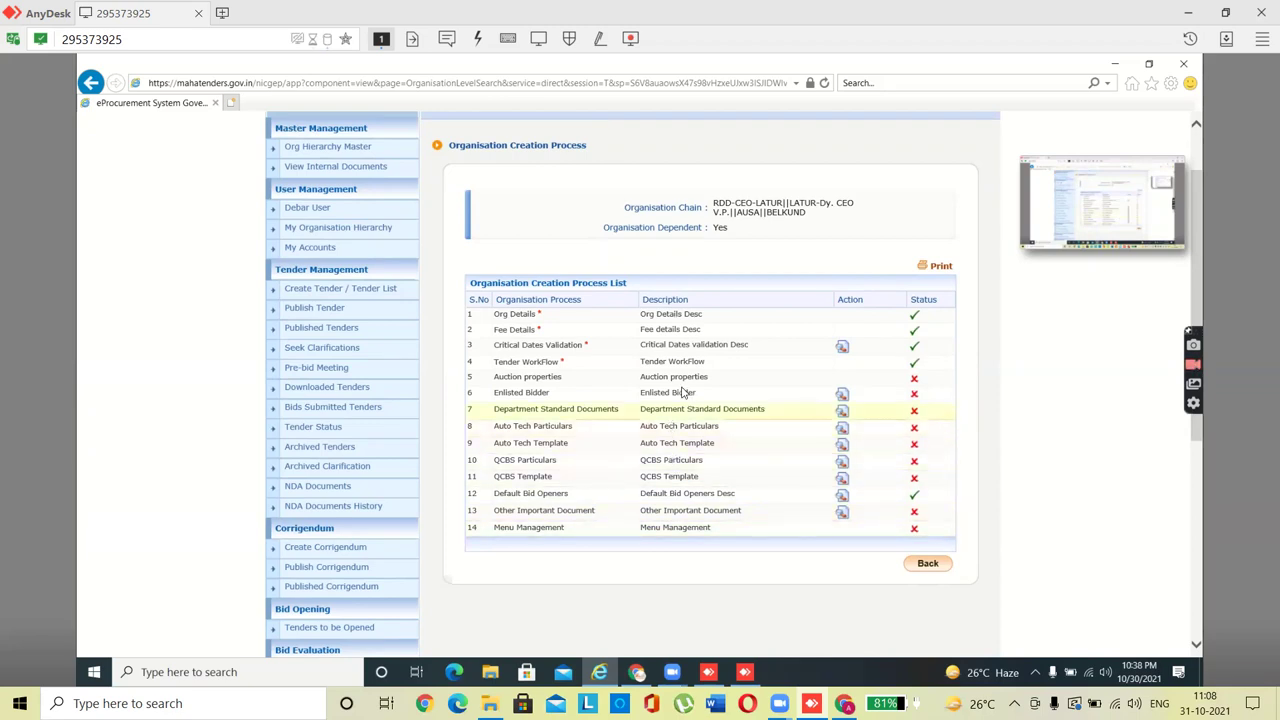
Step: In Enlisted Bidder's Add Bidder To Product Category, choose Works and Civil Works
left_click(842, 396)
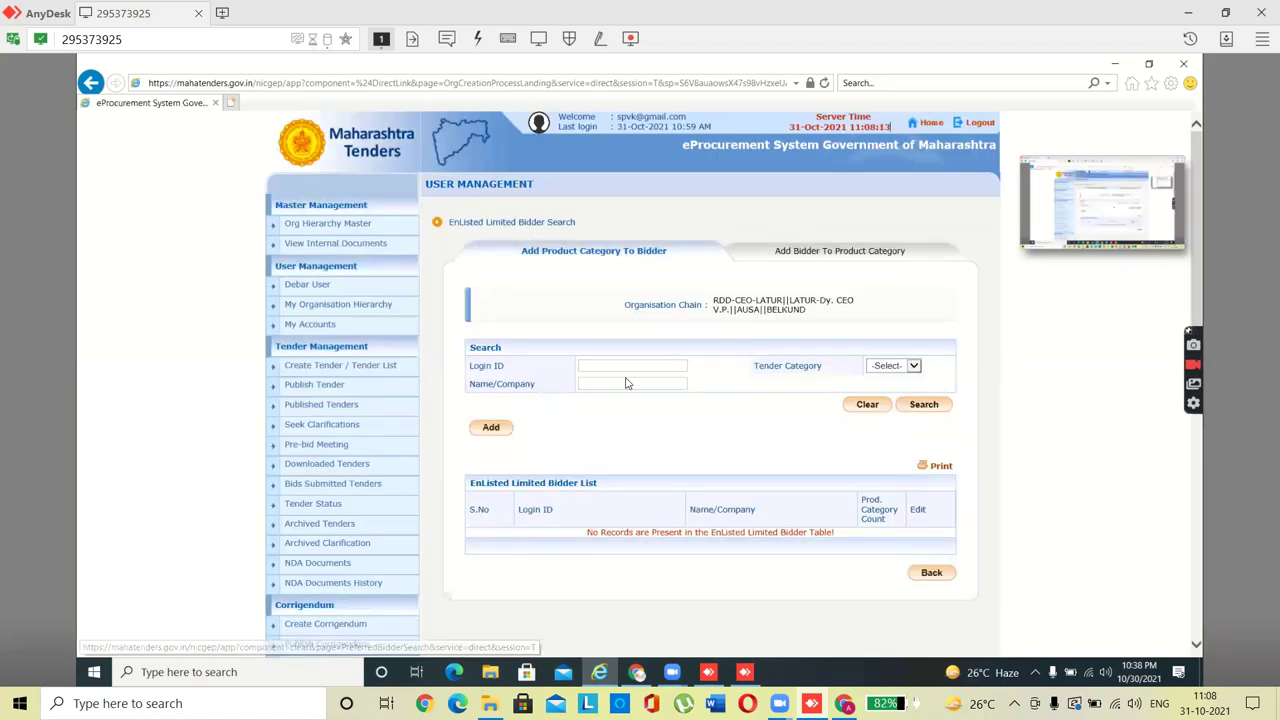
left_click(815, 259)
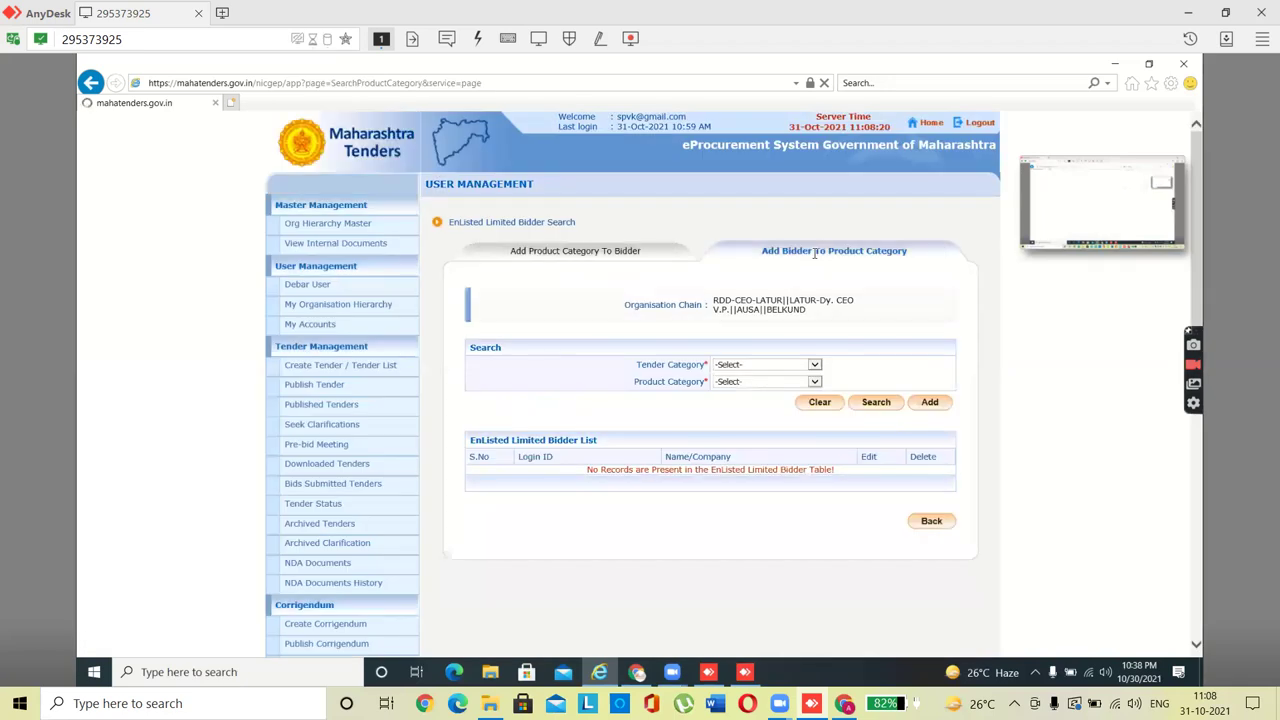
left_click(748, 368)
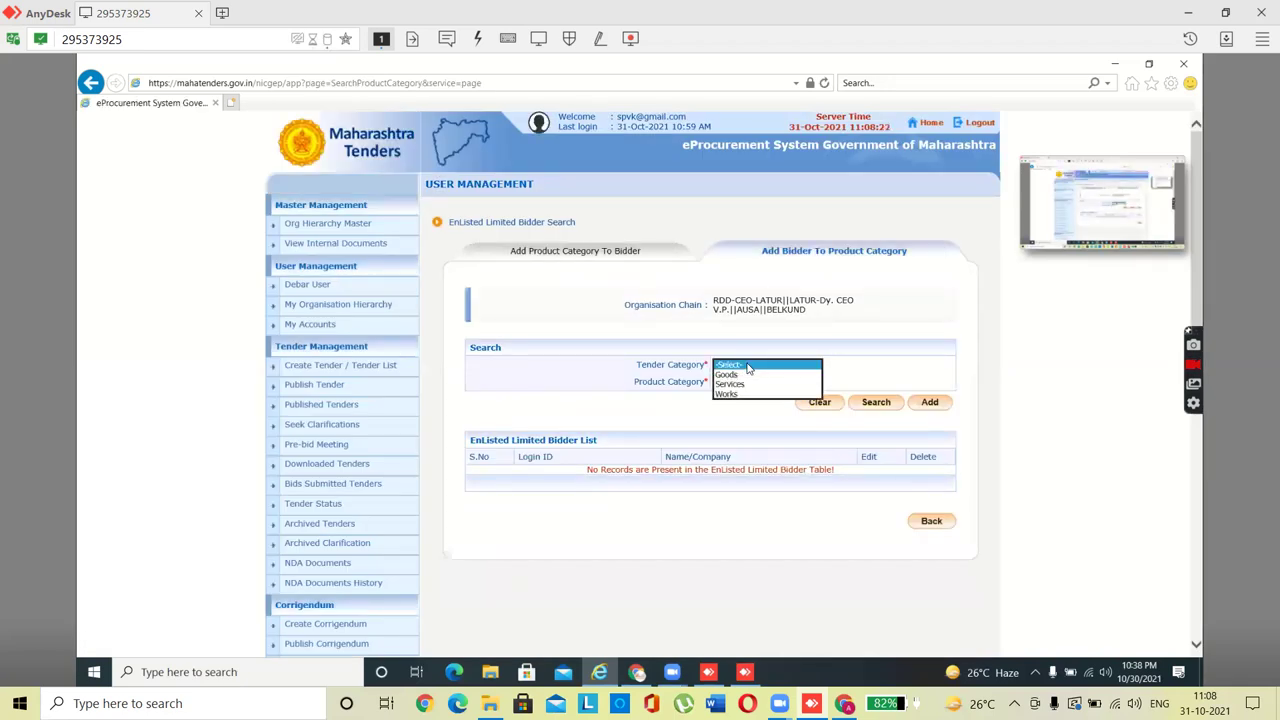
left_click(731, 395)
left_click(748, 384)
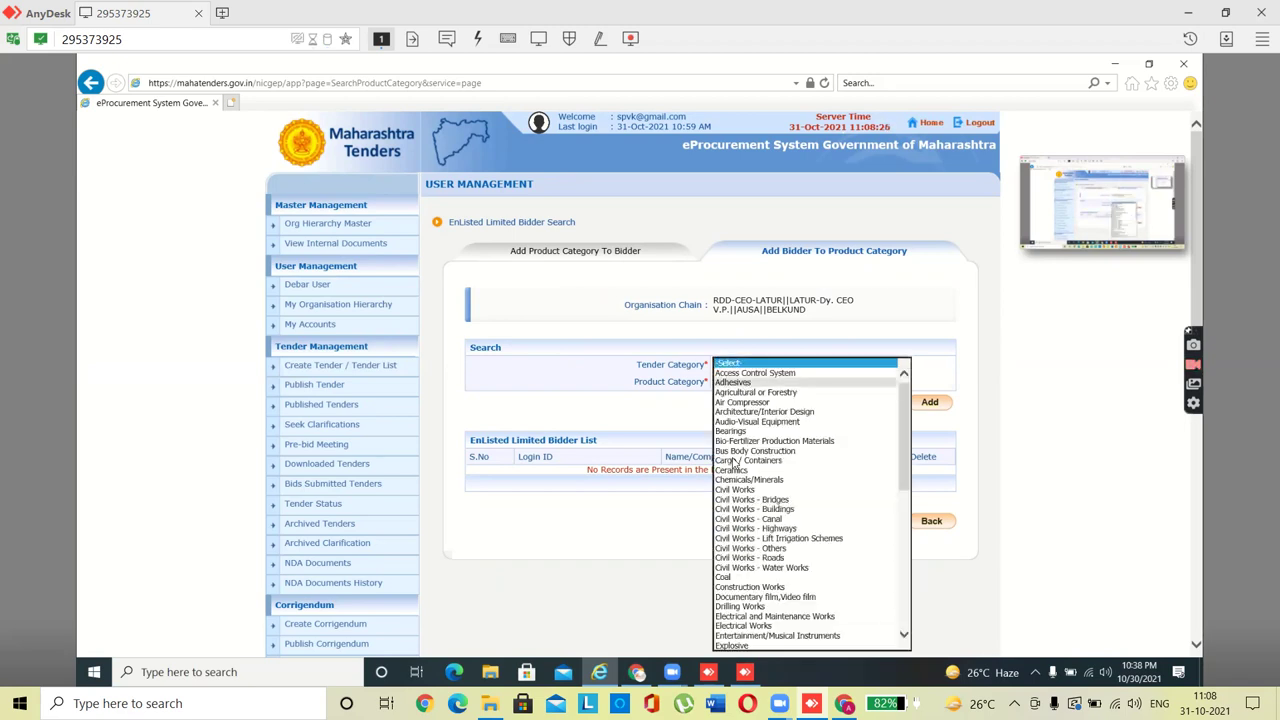
left_click(733, 490)
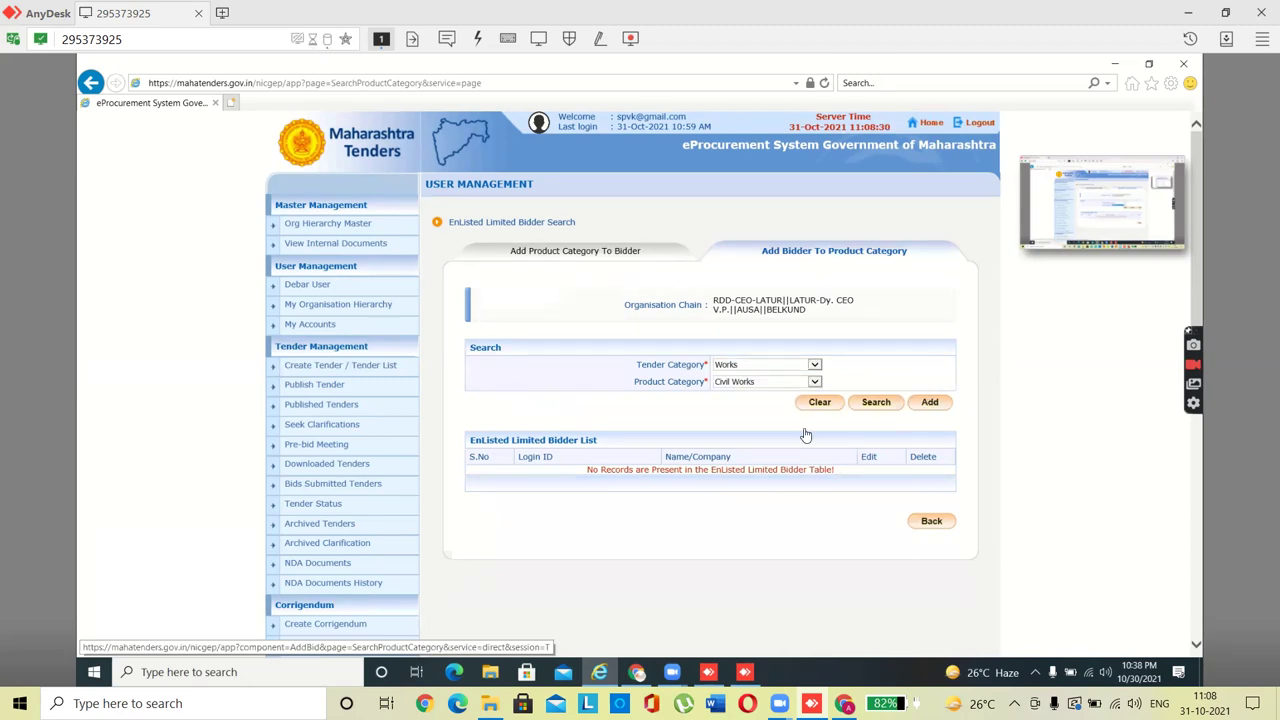
Step: Search bidders by Name/Company for 'bhagat techno' and save two matching rows to Civil Works
left_click(930, 405)
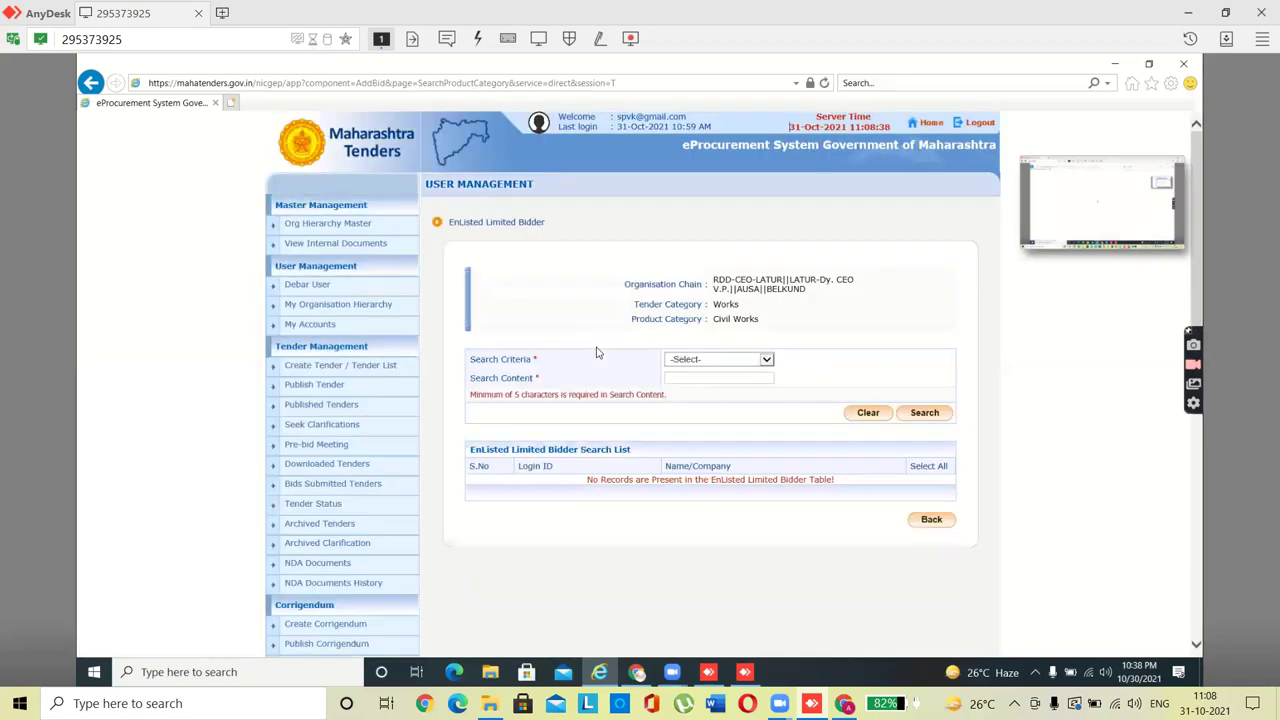
left_click(766, 360)
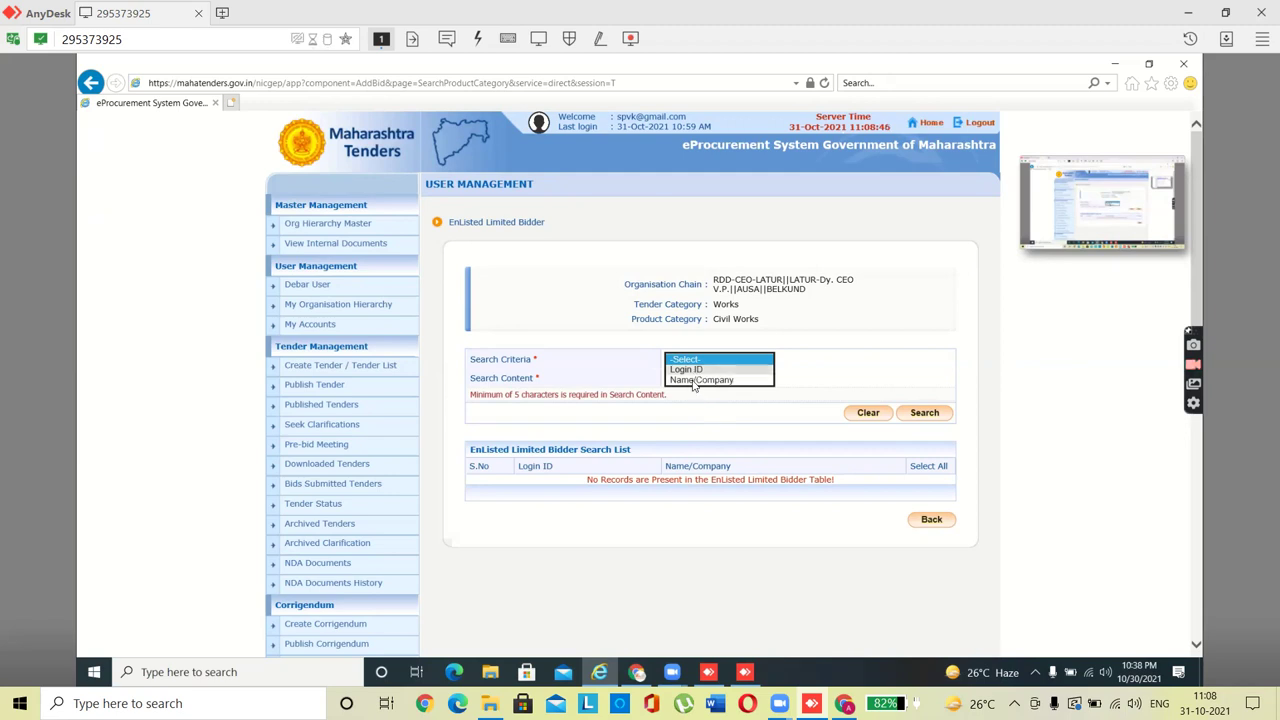
left_click(697, 383)
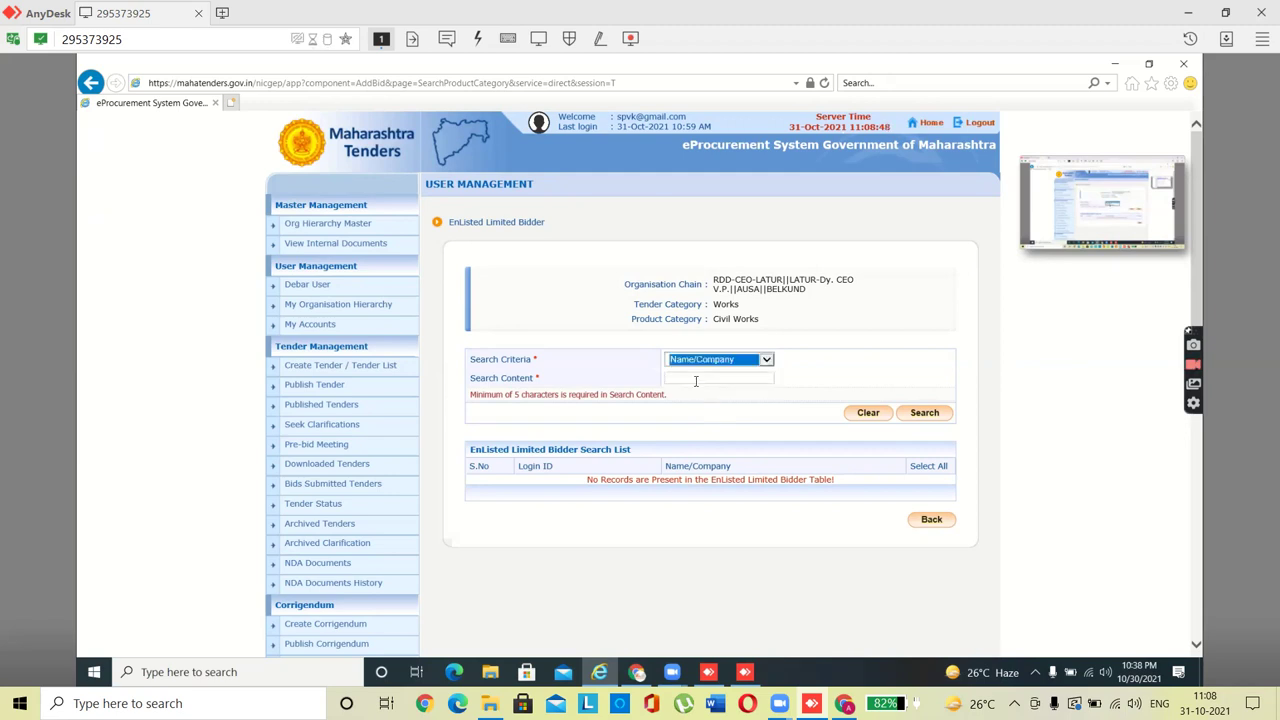
left_click(690, 381)
type("bhagat techno")
left_click(927, 414)
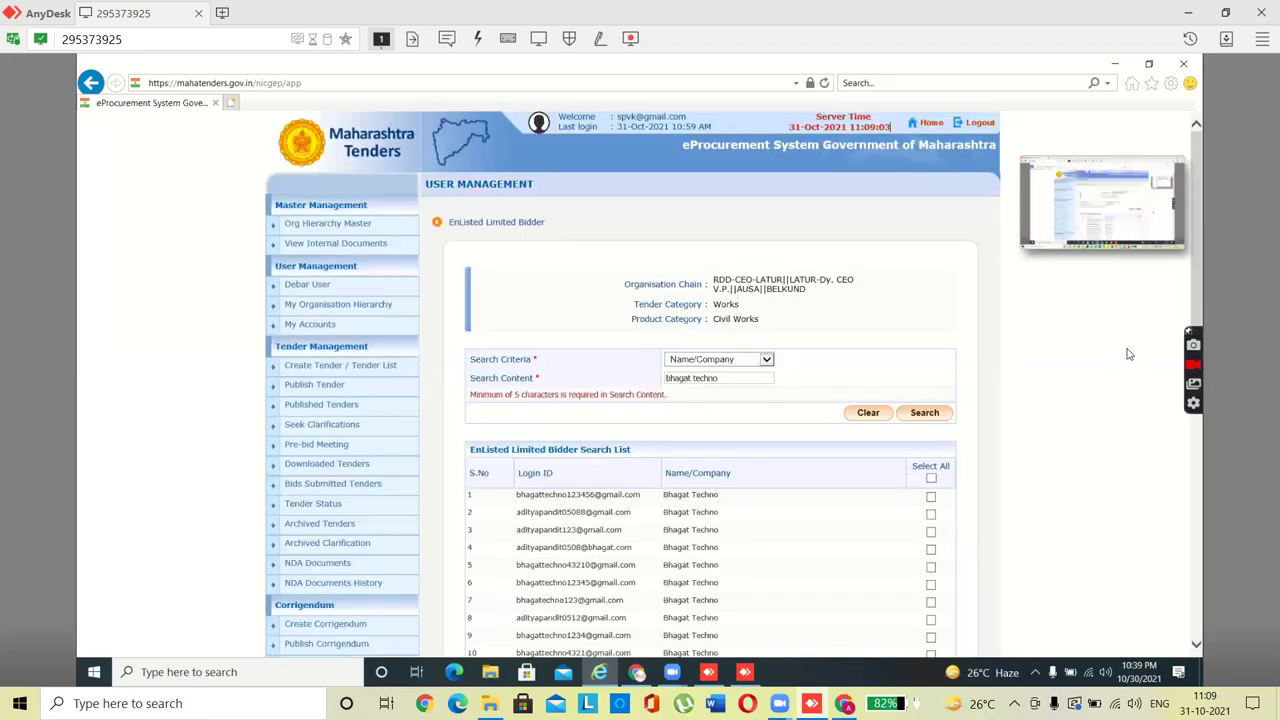
left_click_drag(1193, 316, 1197, 401)
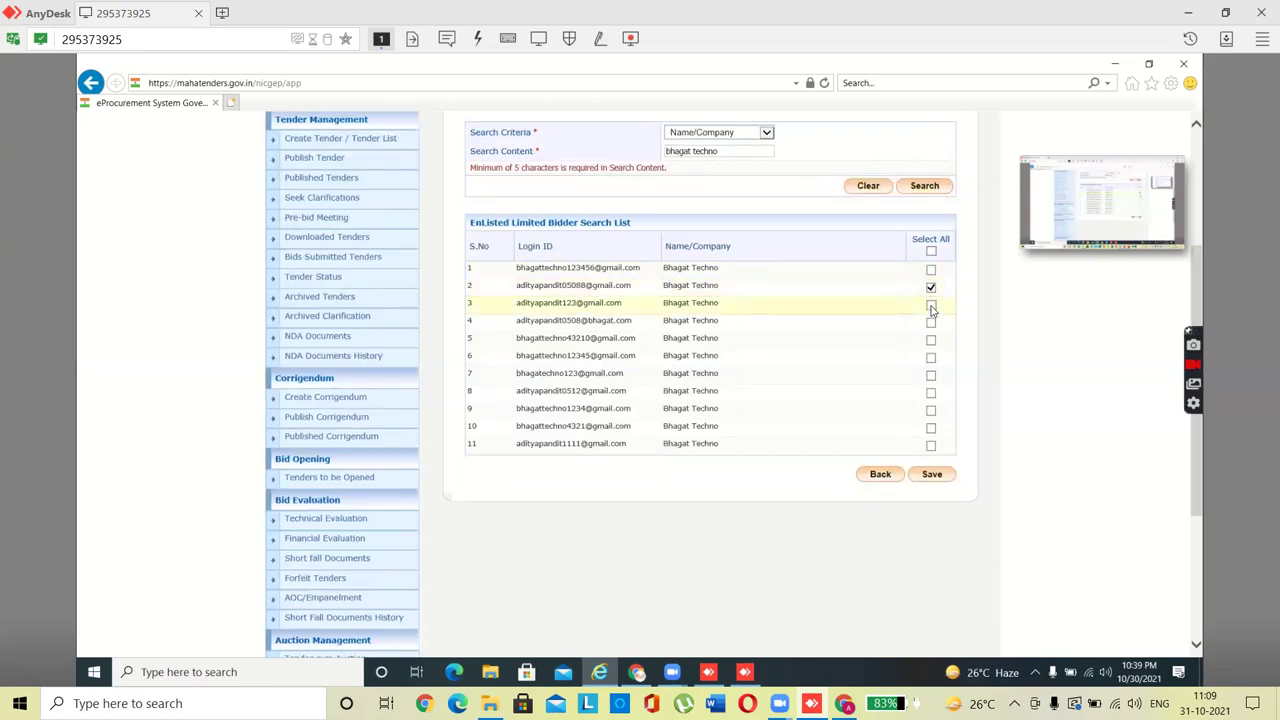
left_click(931, 474)
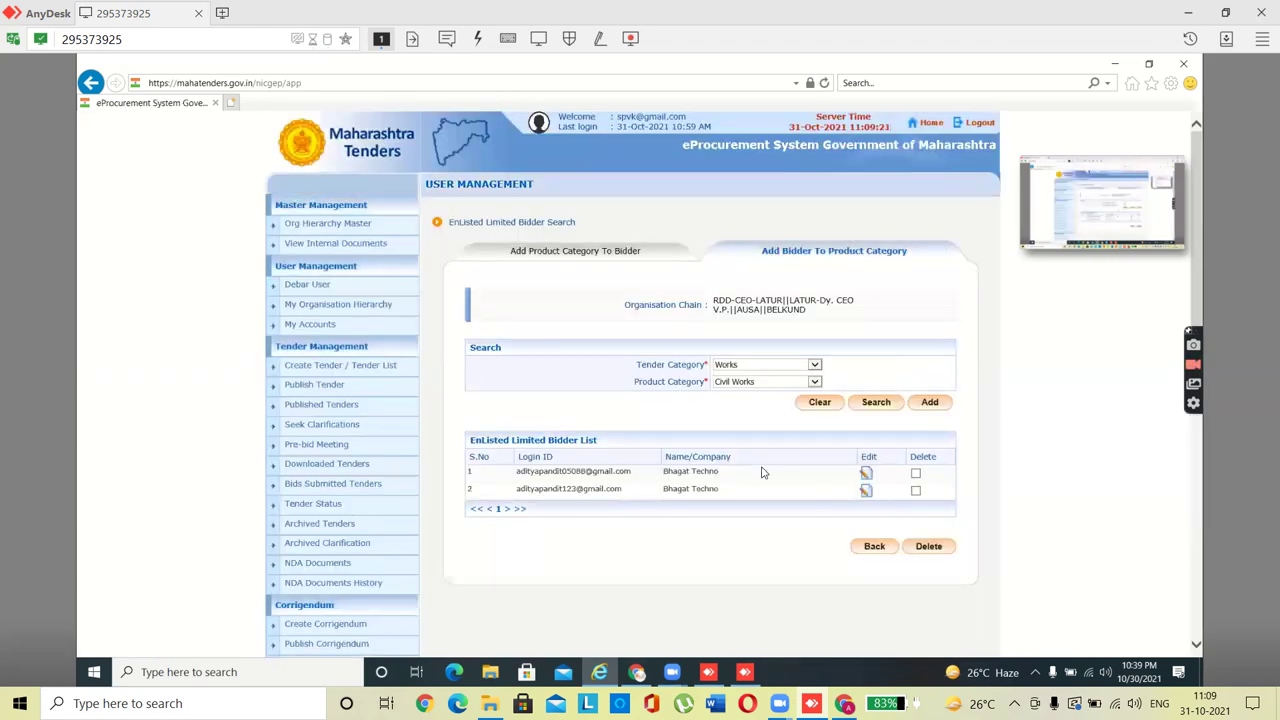
Step: Search for another bidder by Name/Company, trying both name orders, without a match
left_click(933, 407)
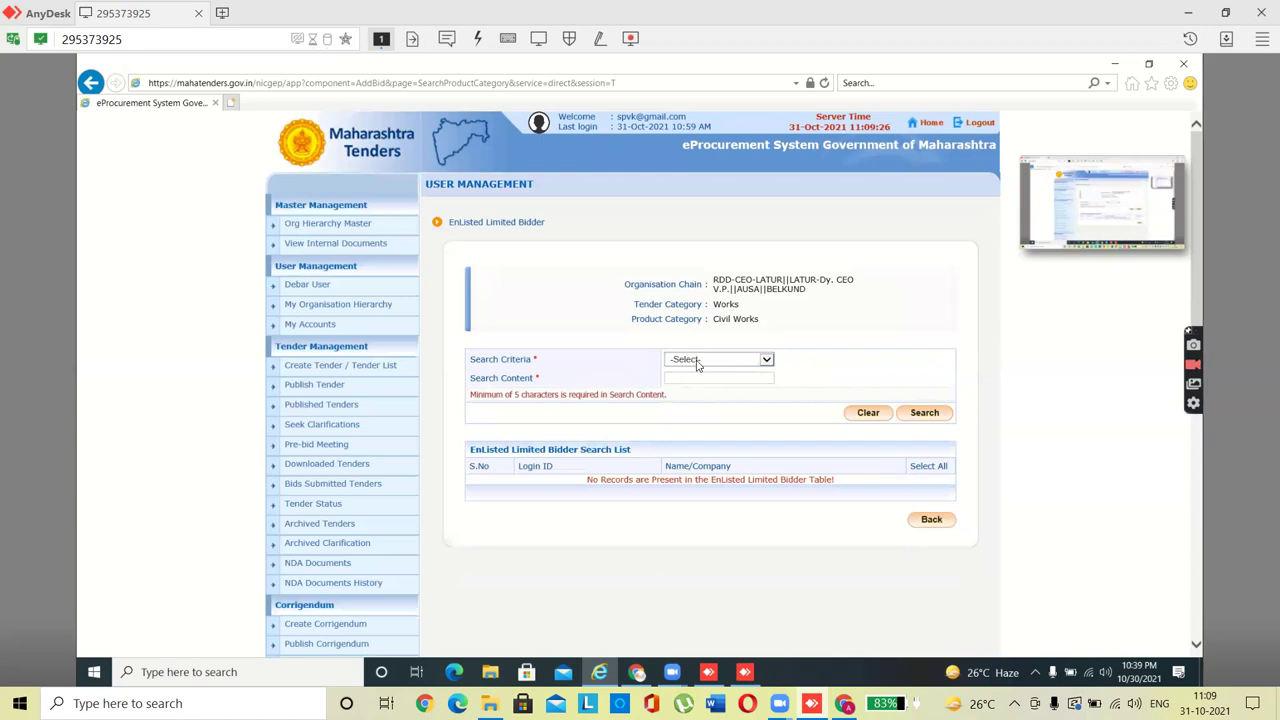
left_click(697, 362)
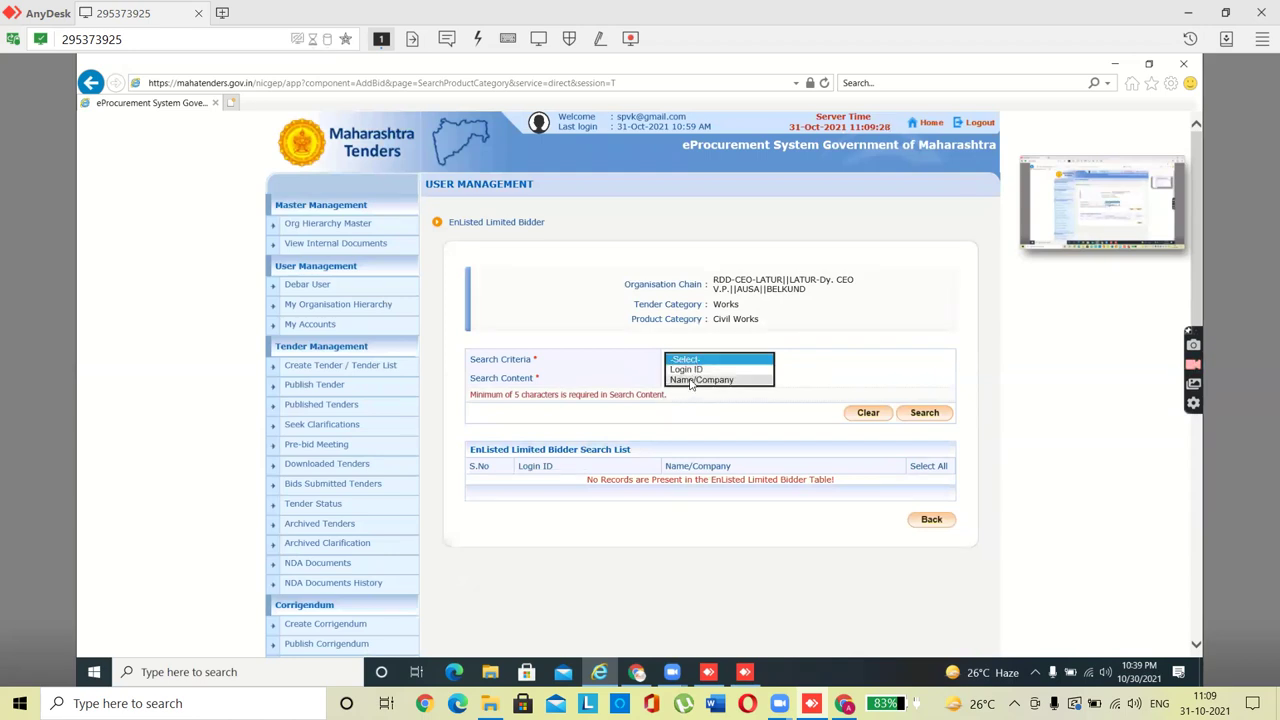
left_click(690, 381)
left_click(683, 378)
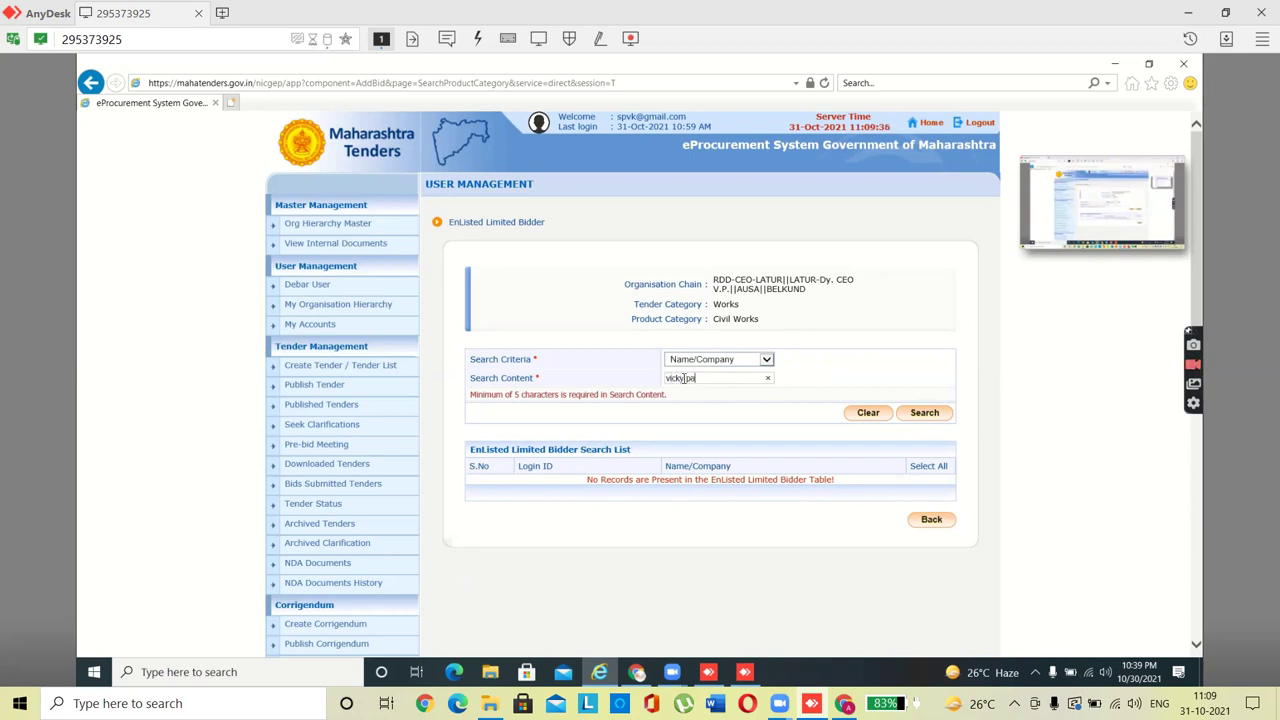
left_click(923, 416)
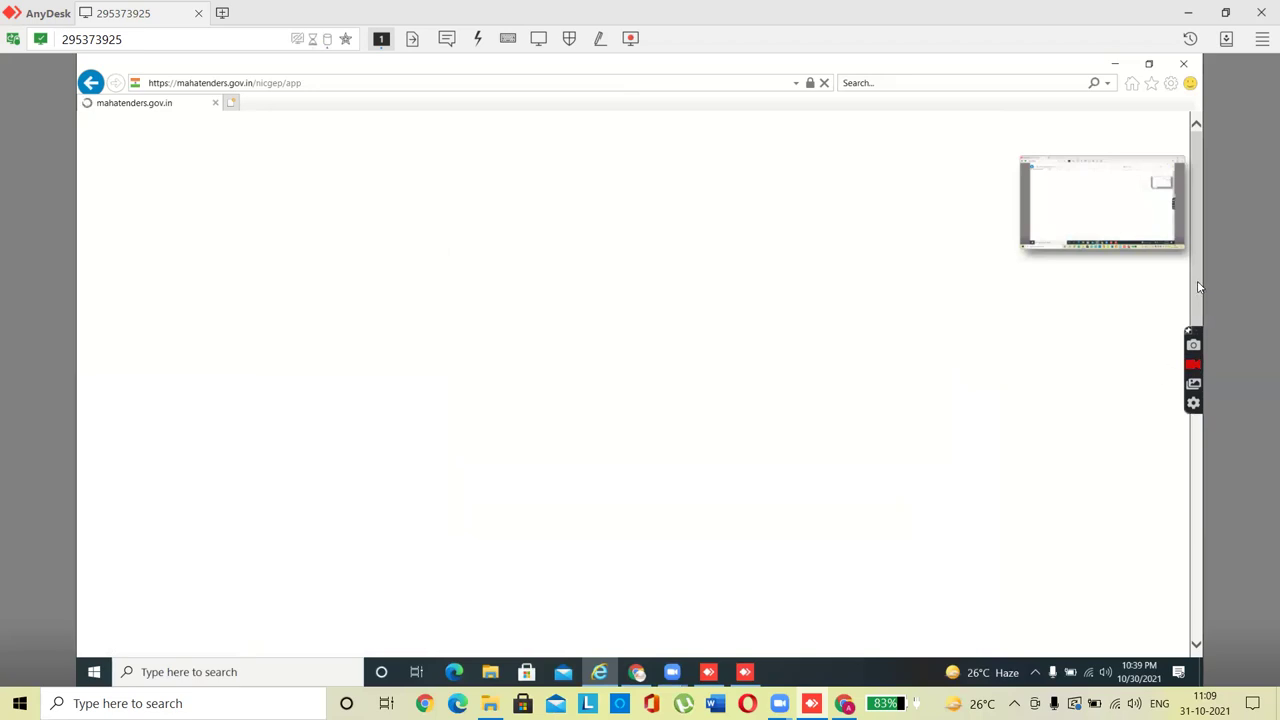
left_click_drag(722, 421, 663, 419)
key("BackSpace")
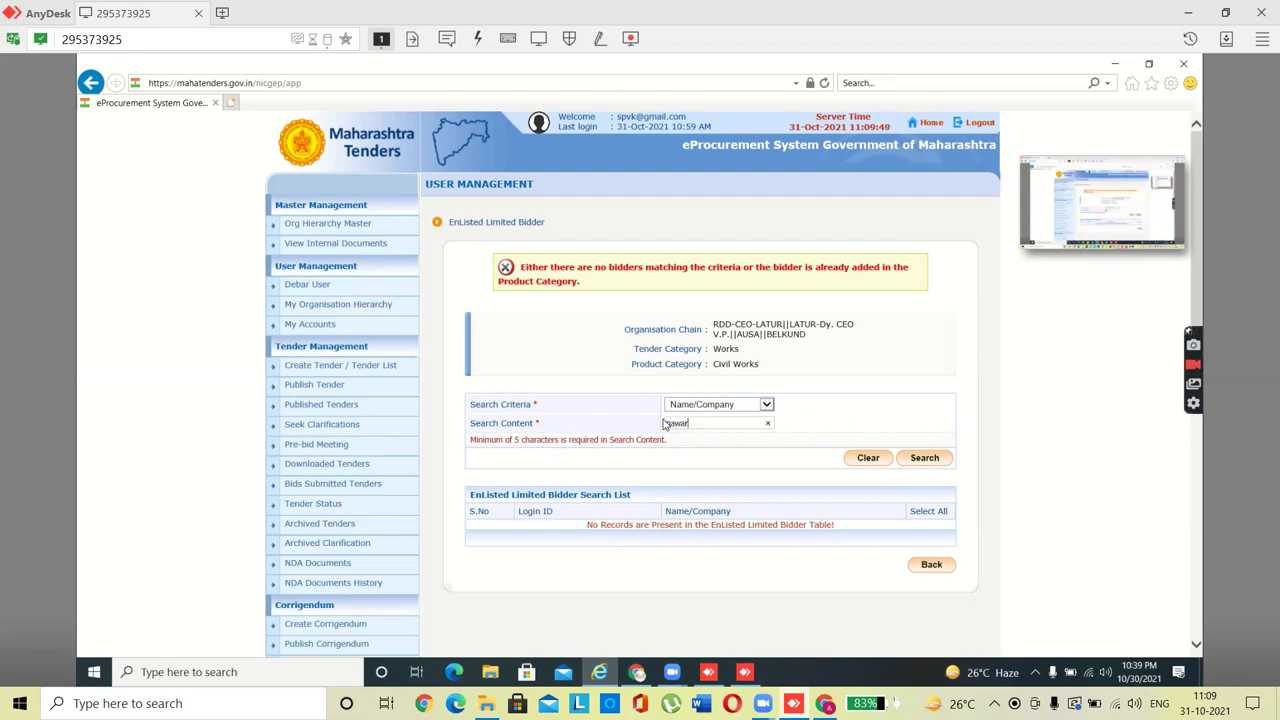
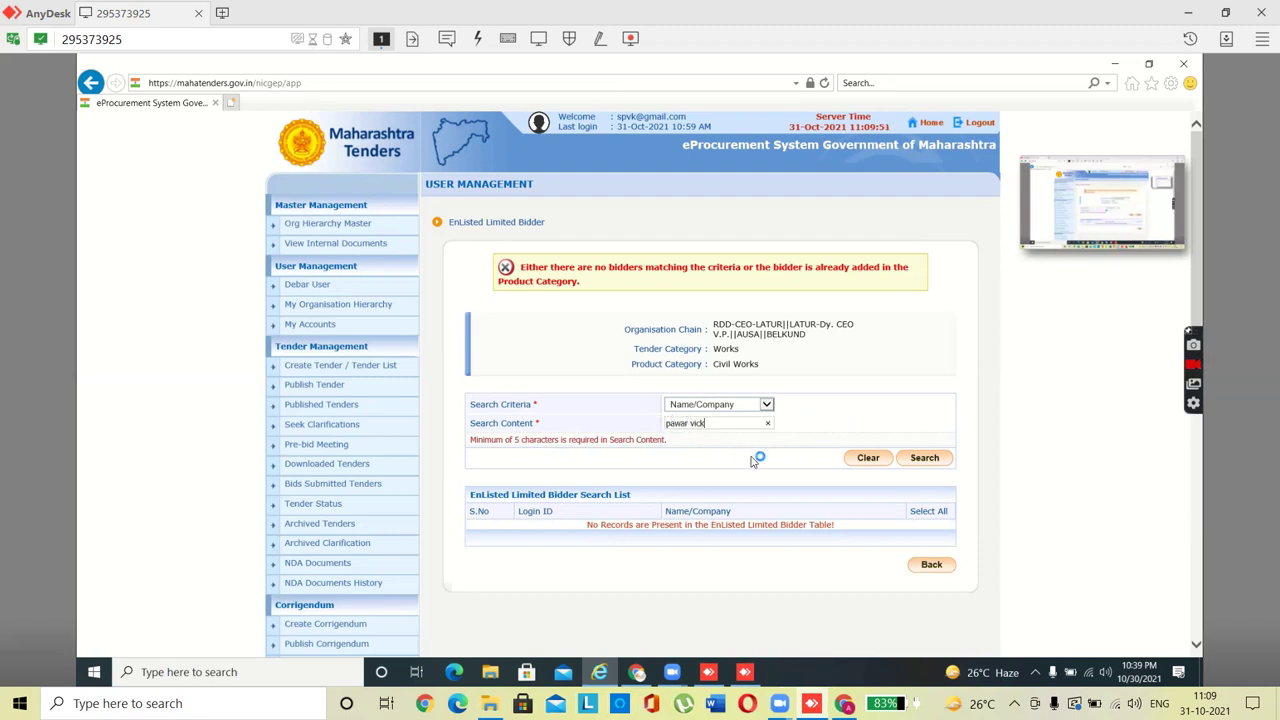
left_click(925, 460)
Step: Switch the search criteria to Login ID and enter the bidder's e-mail address
left_click(766, 404)
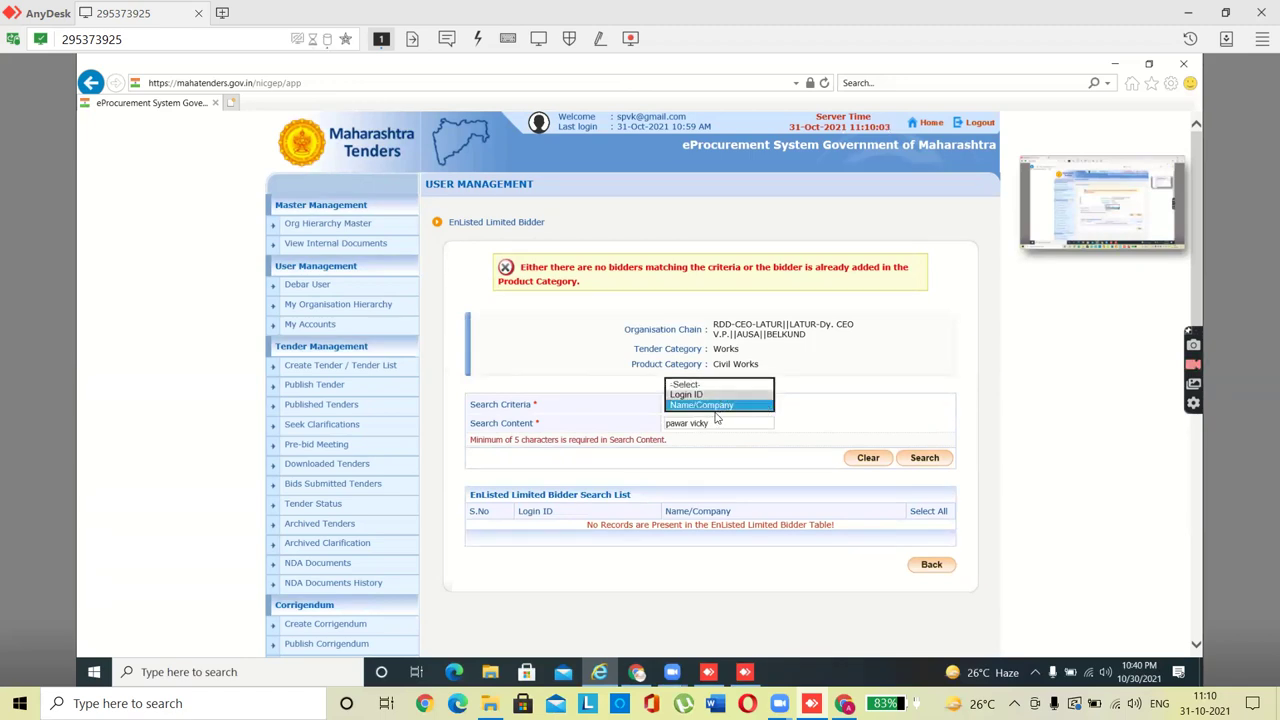
left_click(716, 394)
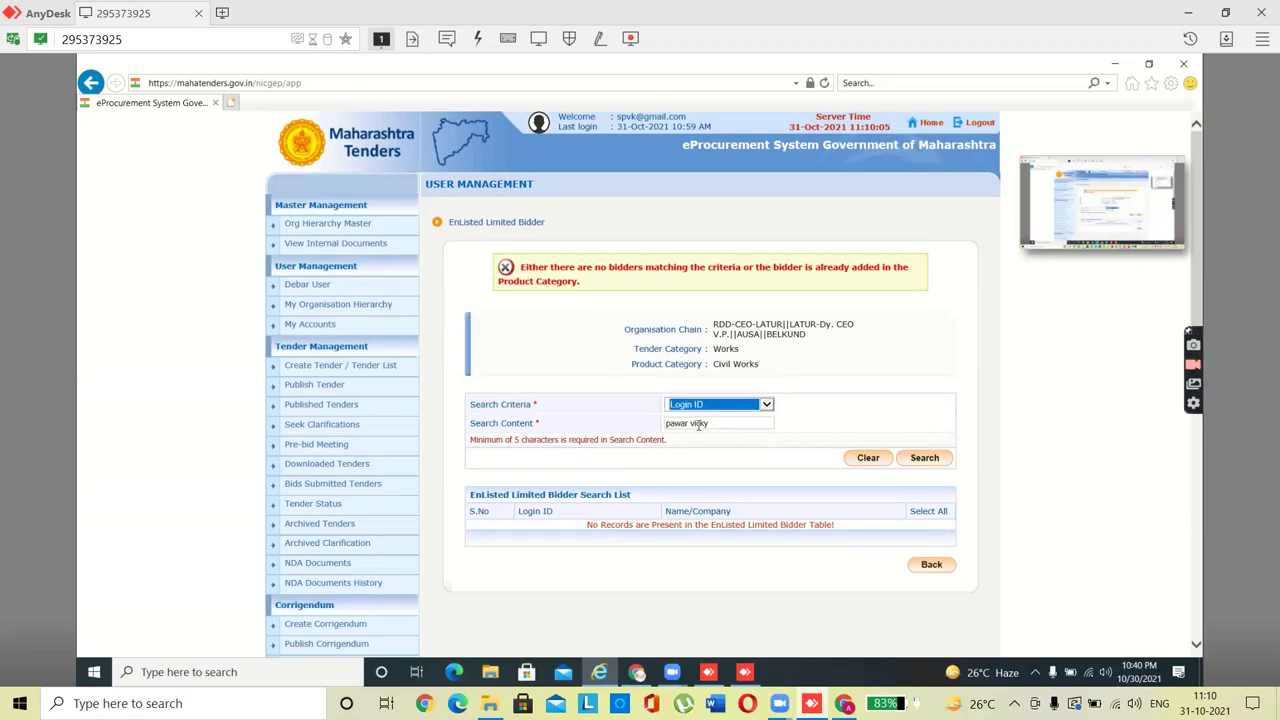
left_click(710, 423)
key("ctrl+a")
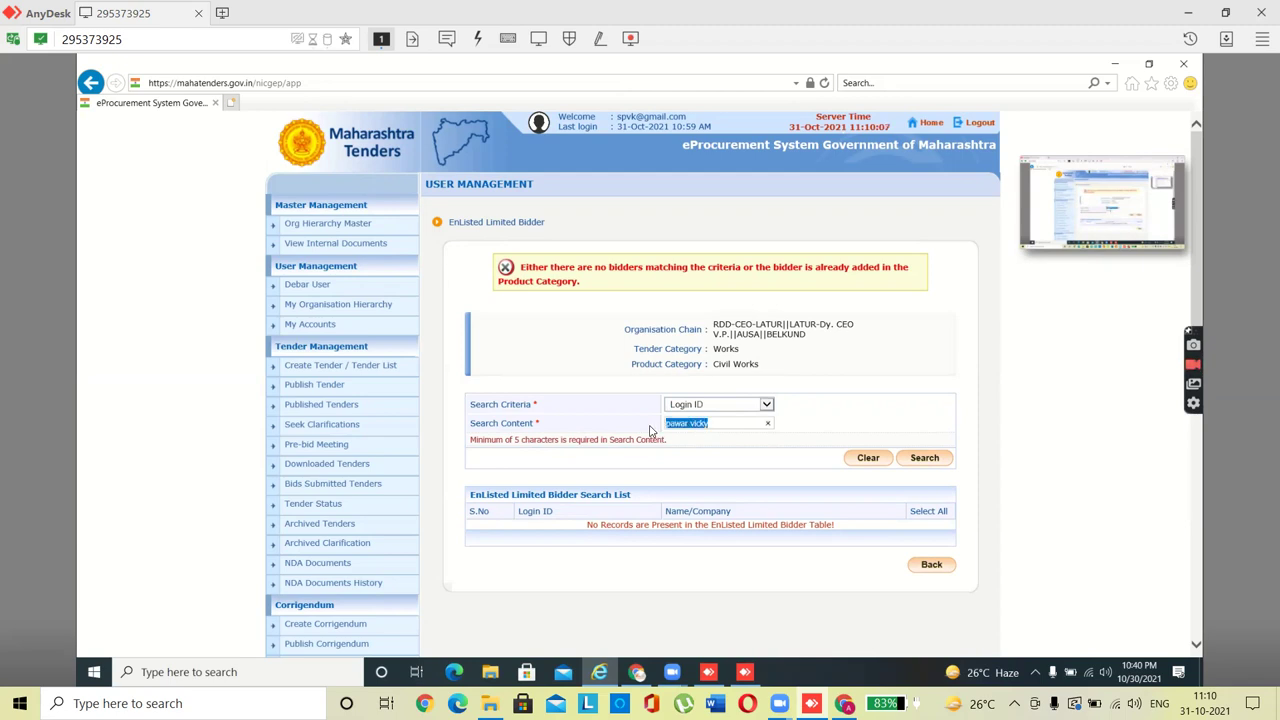
key("BackSpace")
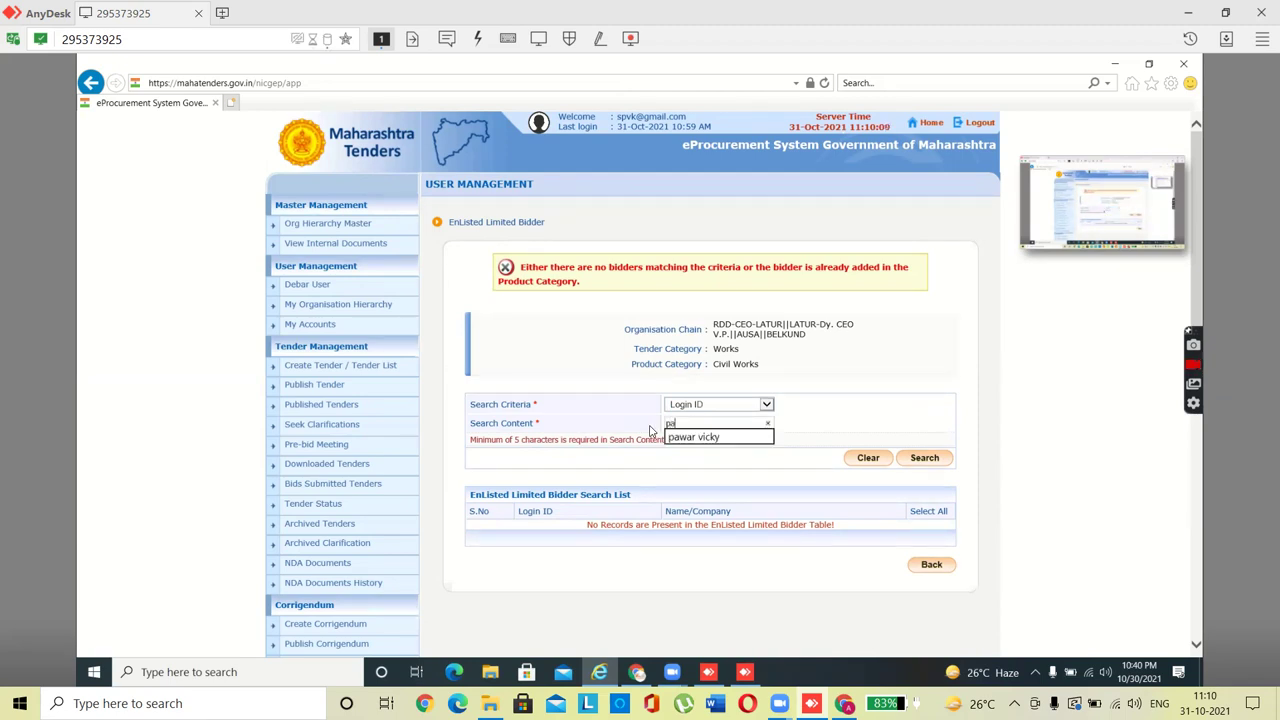
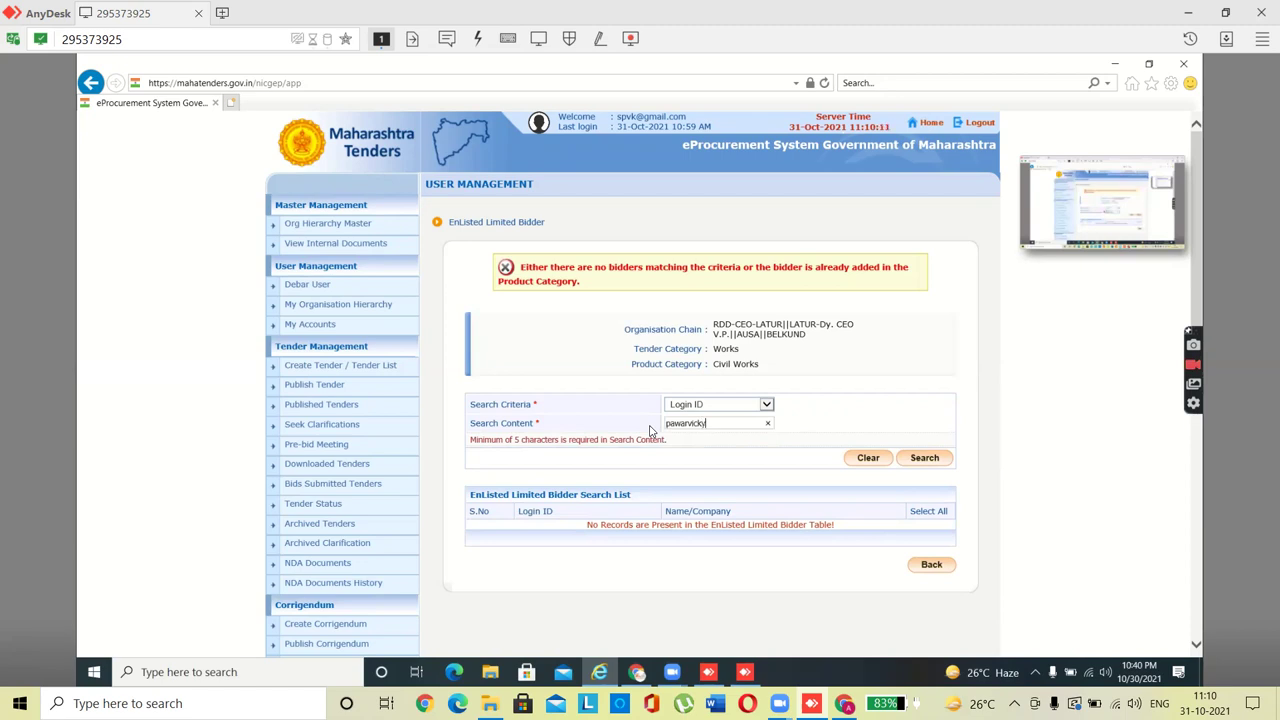
Step: Search by login ID and enlist the found bidder under Civil Works
left_click(922, 460)
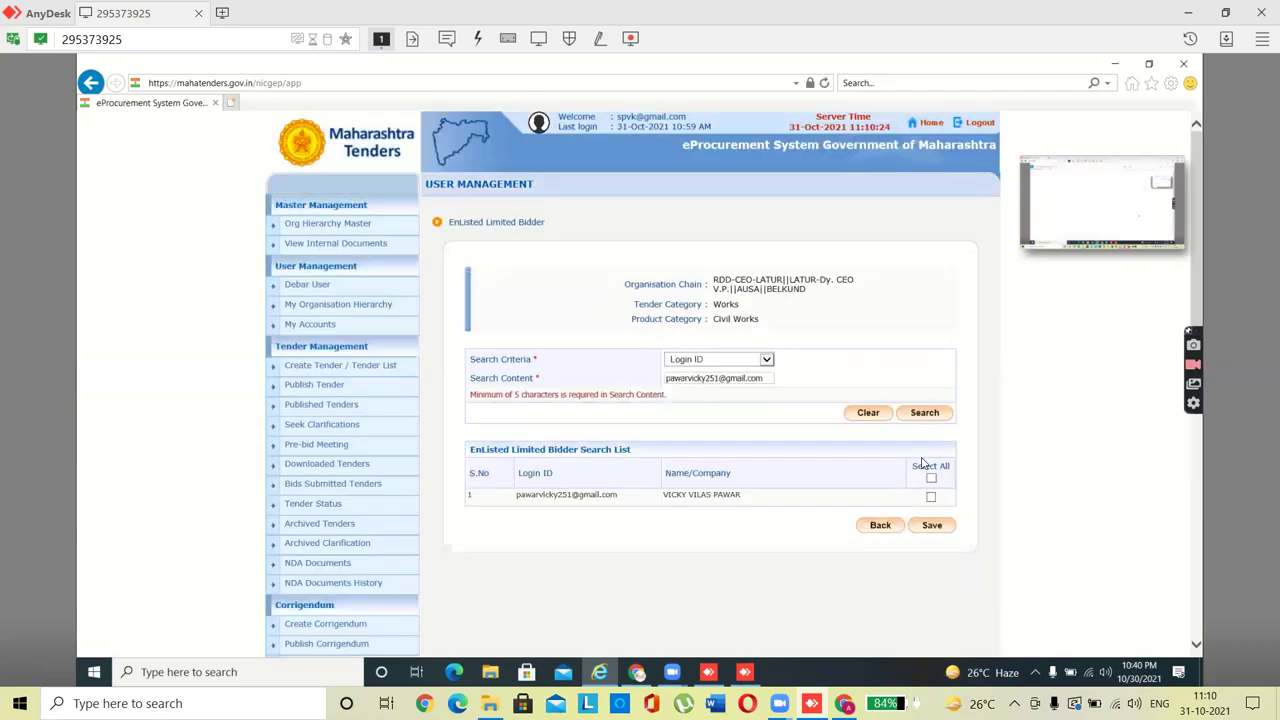
left_click(729, 497)
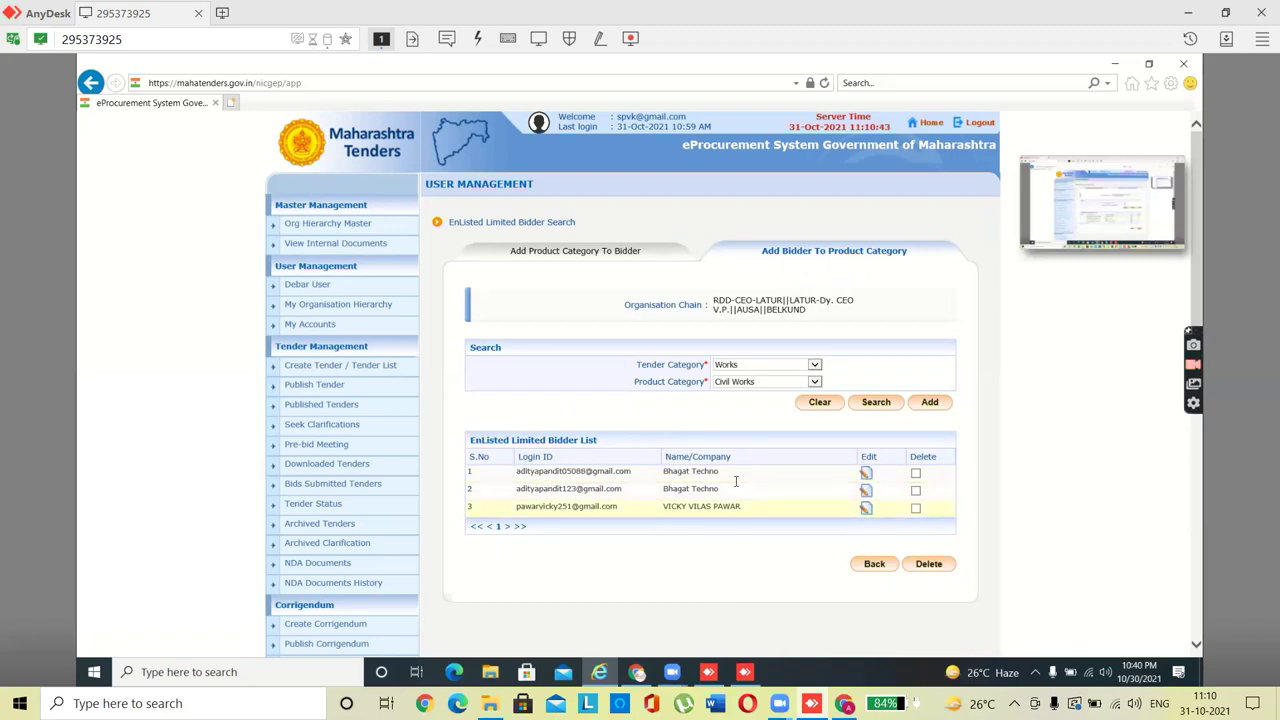
Step: Reopen tender eiuwyew from the tender list and continue past its Basic Details
left_click(331, 367)
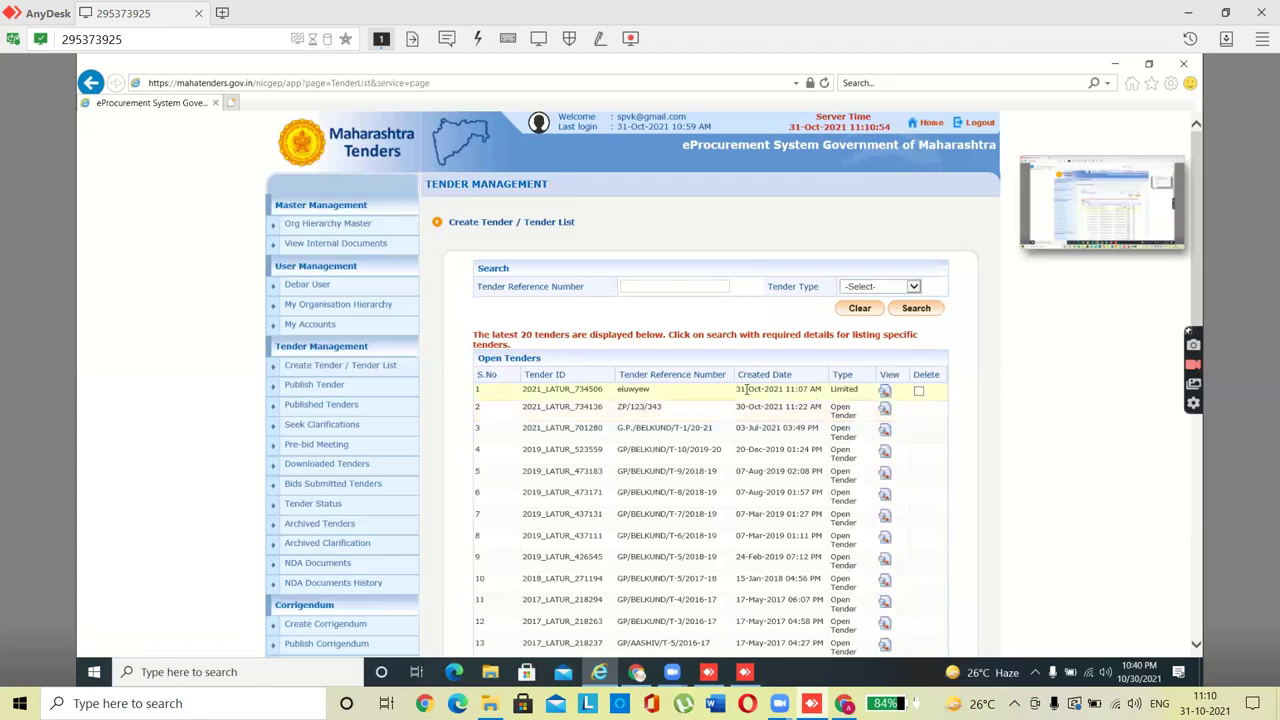
left_click(884, 395)
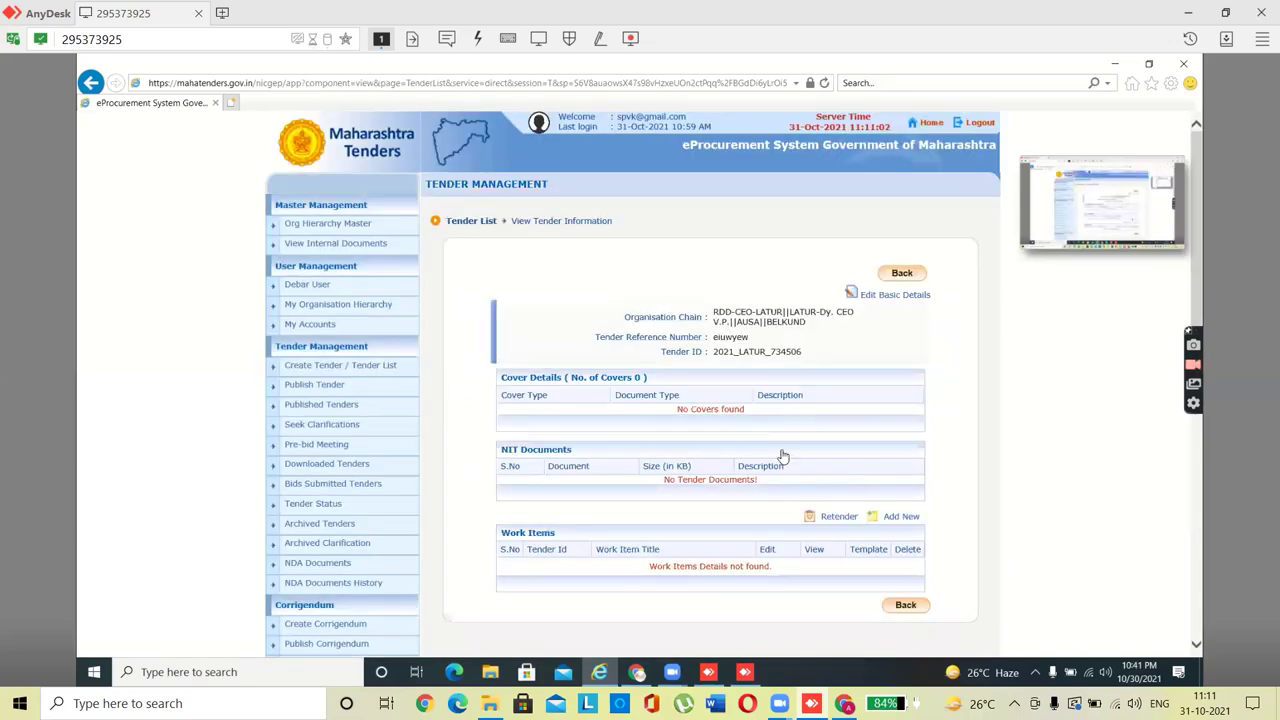
left_click(881, 297)
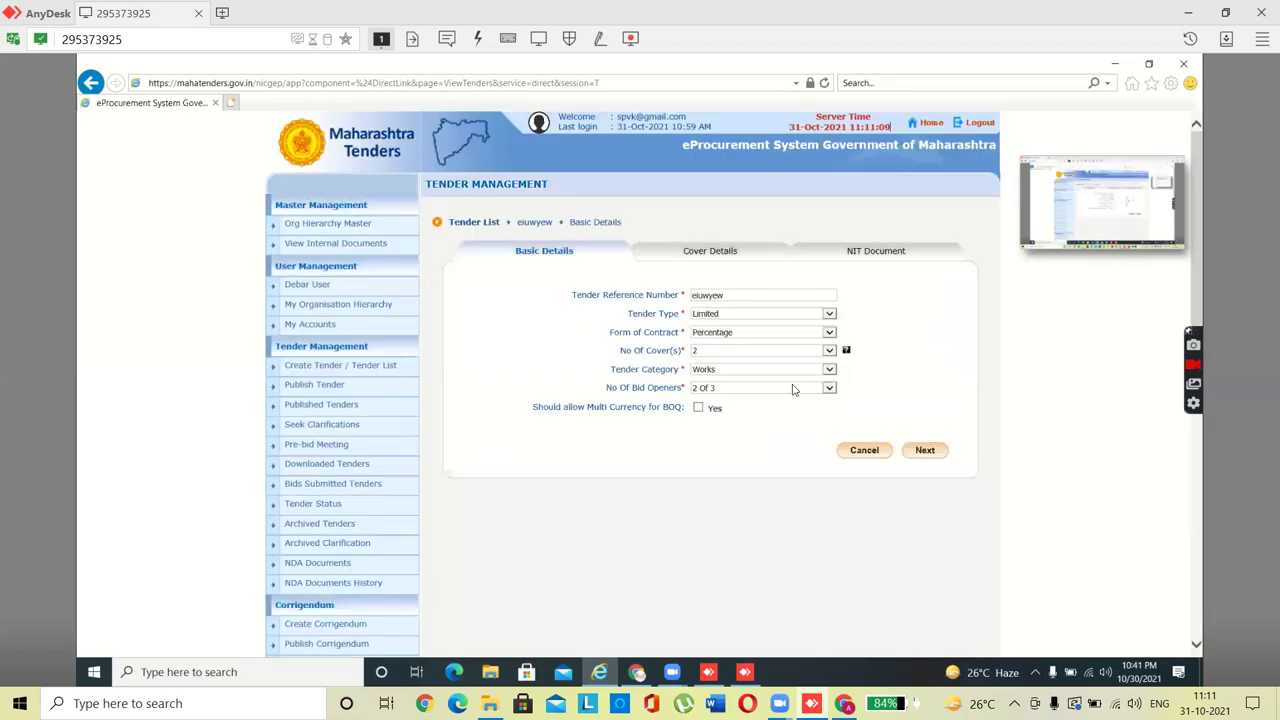
left_click(926, 451)
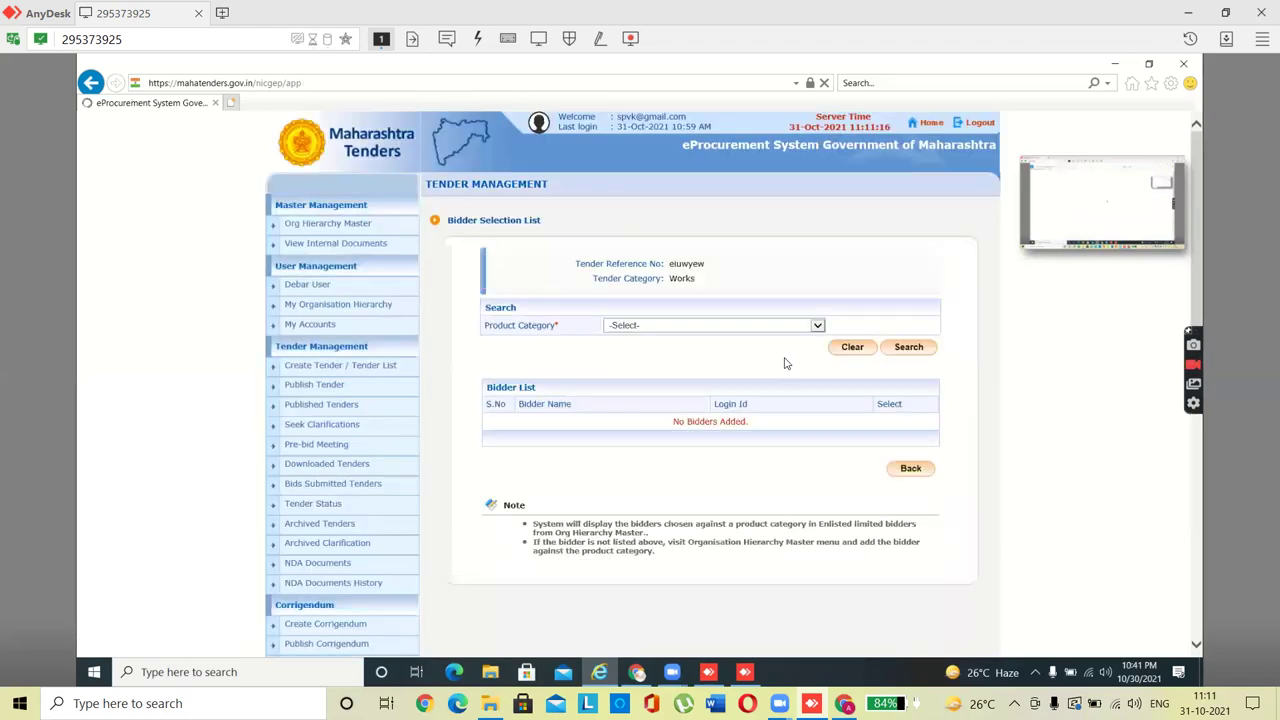
Step: Choose Civil Works, list its enlisted bidders, select all three and continue
left_click(748, 328)
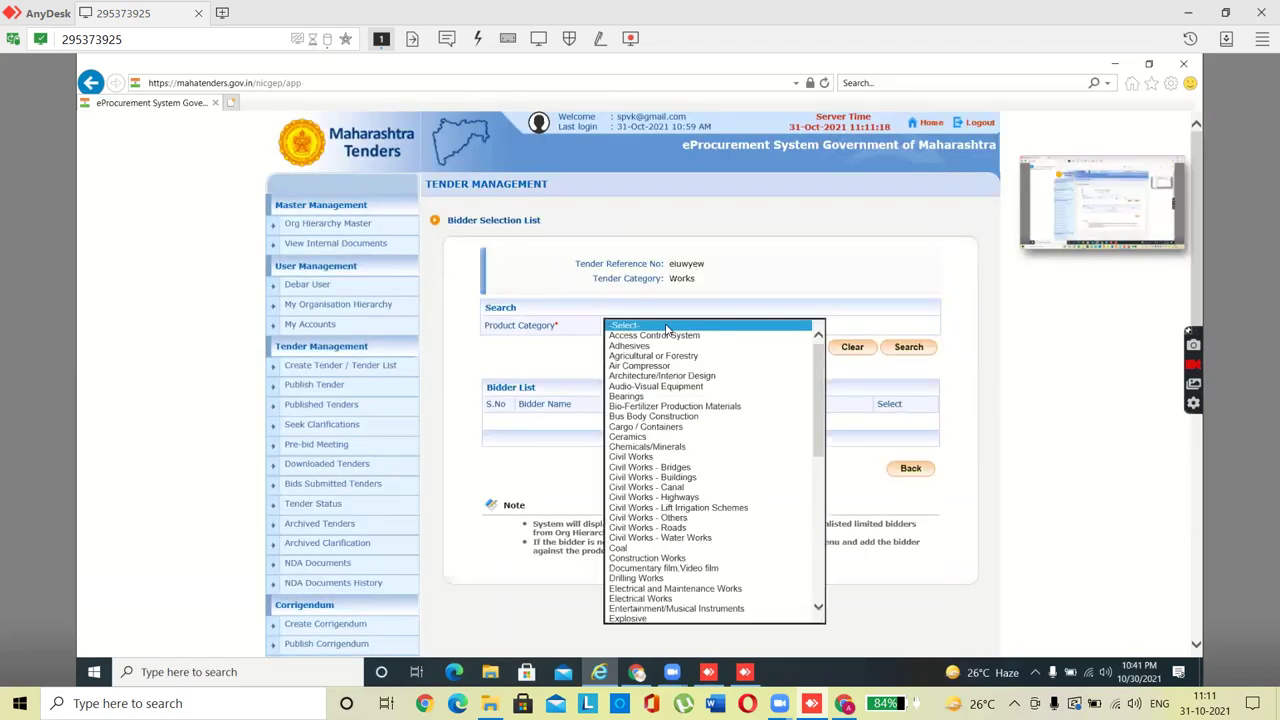
left_click(648, 459)
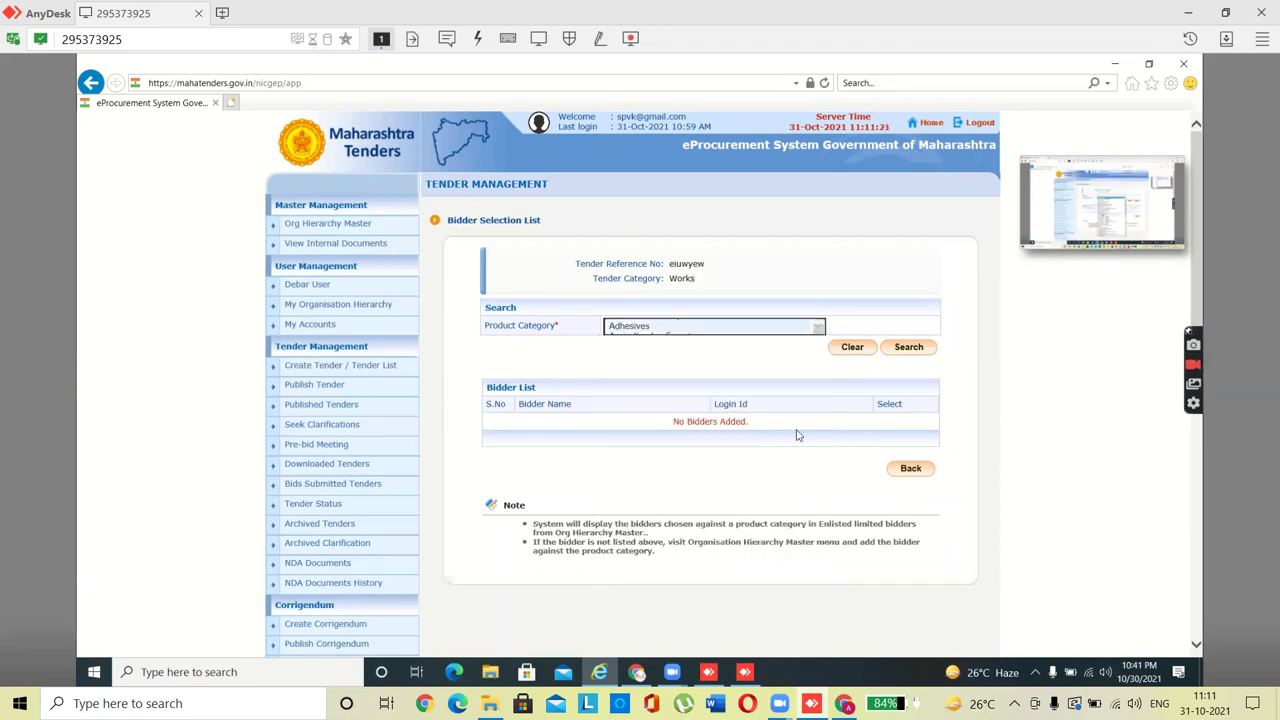
left_click(909, 348)
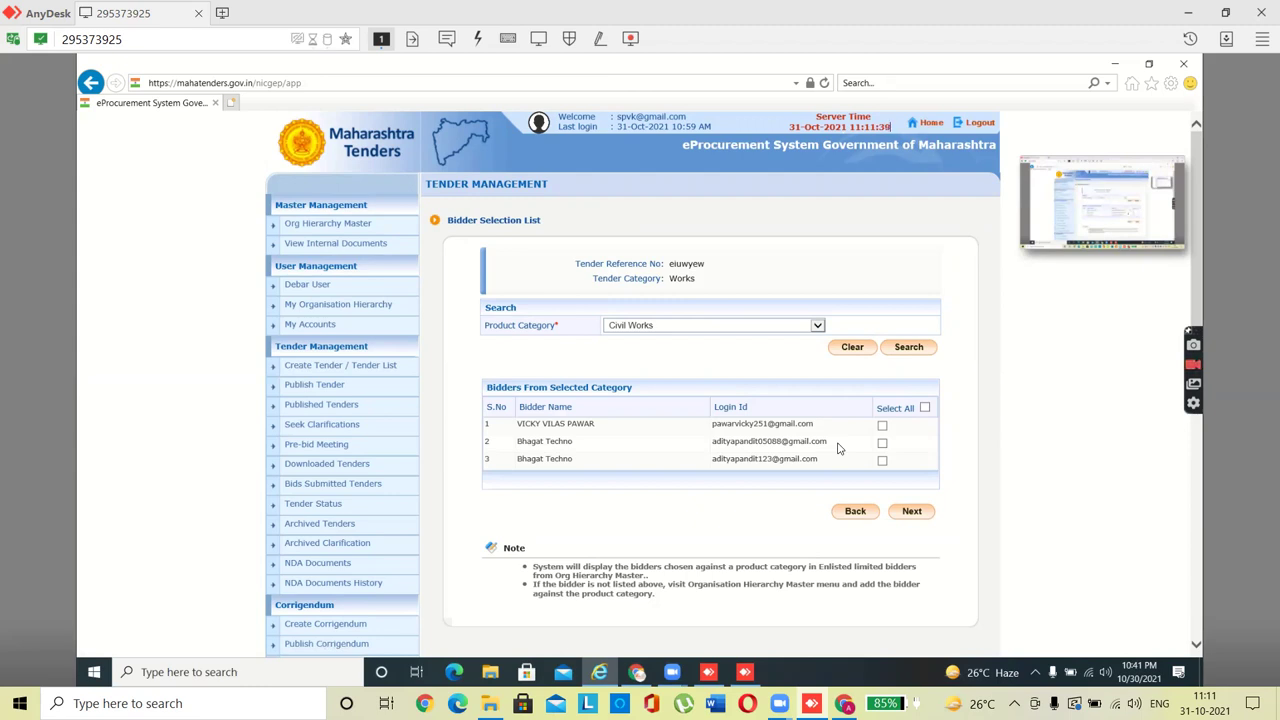
left_click(925, 408)
left_click(892, 495)
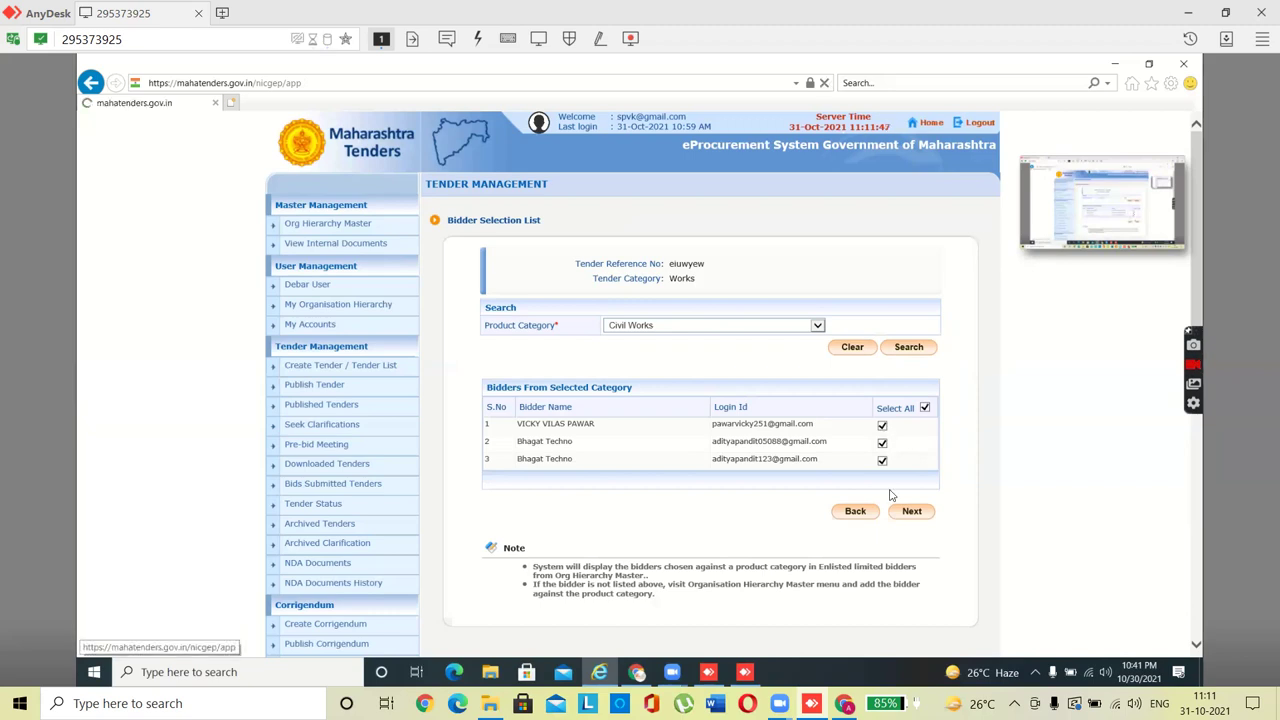